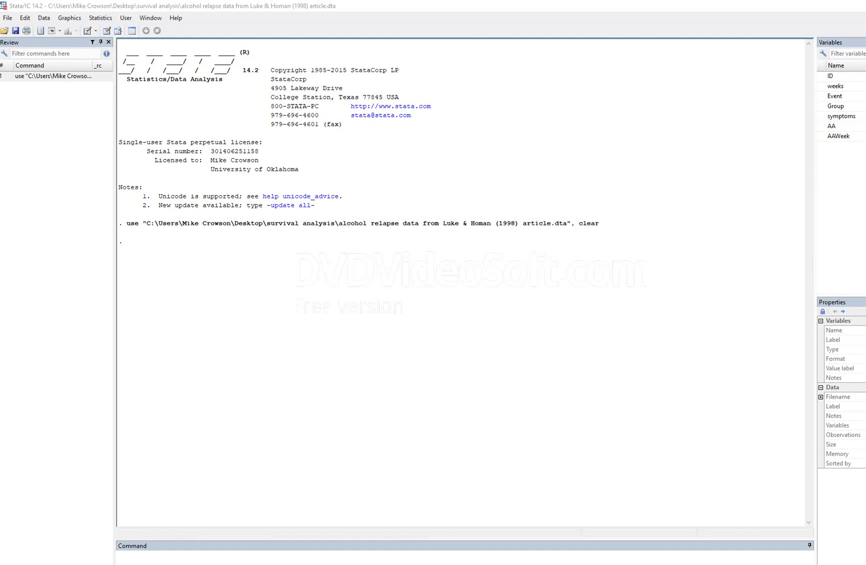
Open the loaded alcohol relapse dataset in the Data Editor in browse mode.
drag(444, 223, 523, 223)
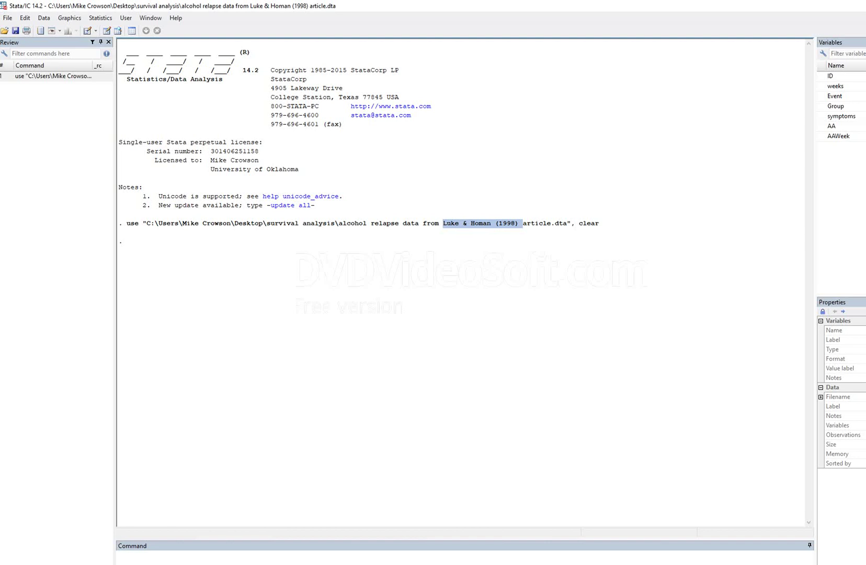
click(44, 17)
mouse_move(83, 42)
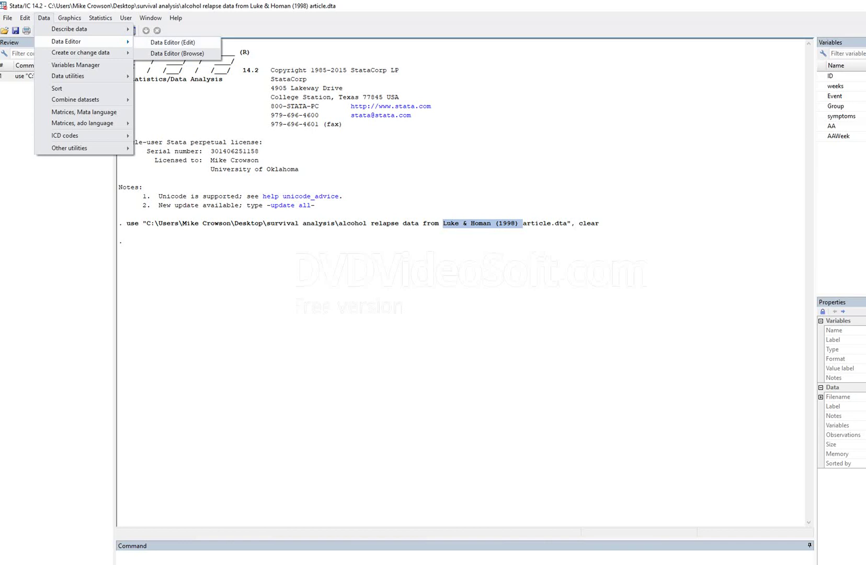
click(176, 53)
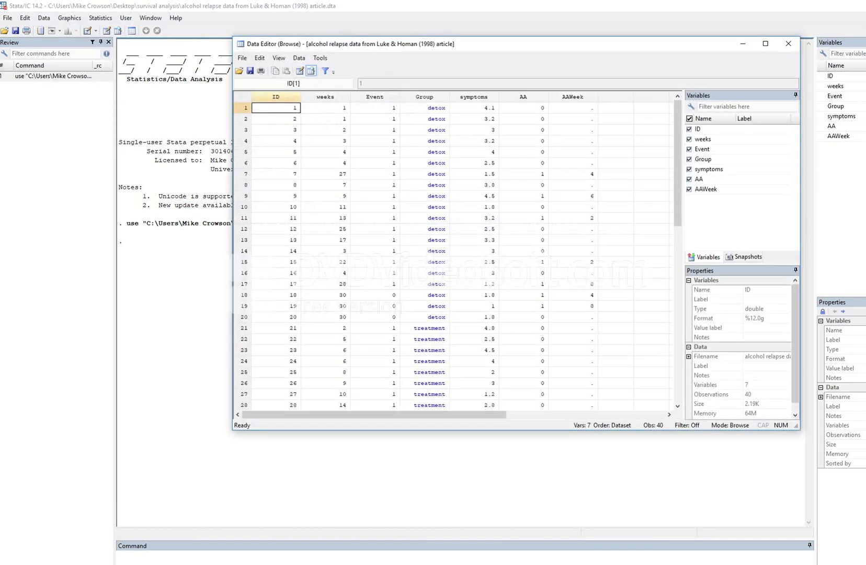
Examine the ID, weeks and Event variables, including the Event codes in rows 1 and 18.
click(276, 97)
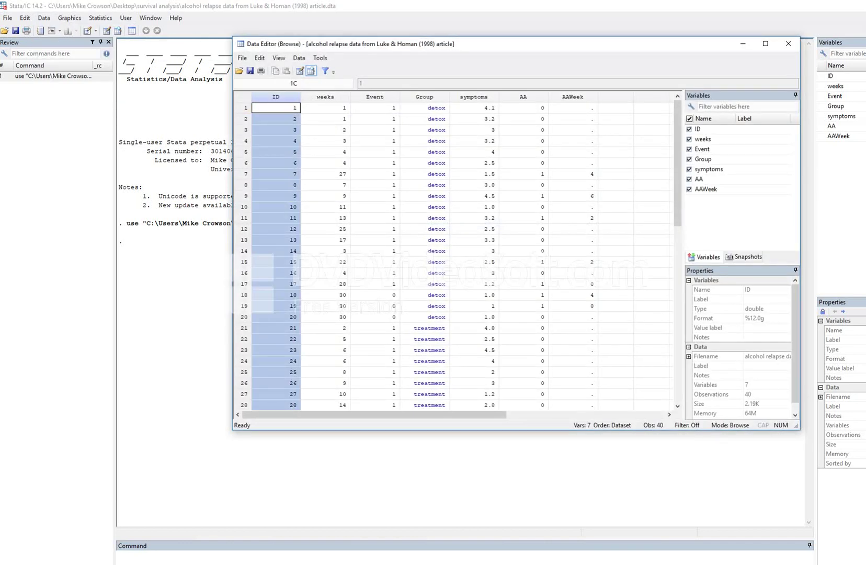
click(325, 96)
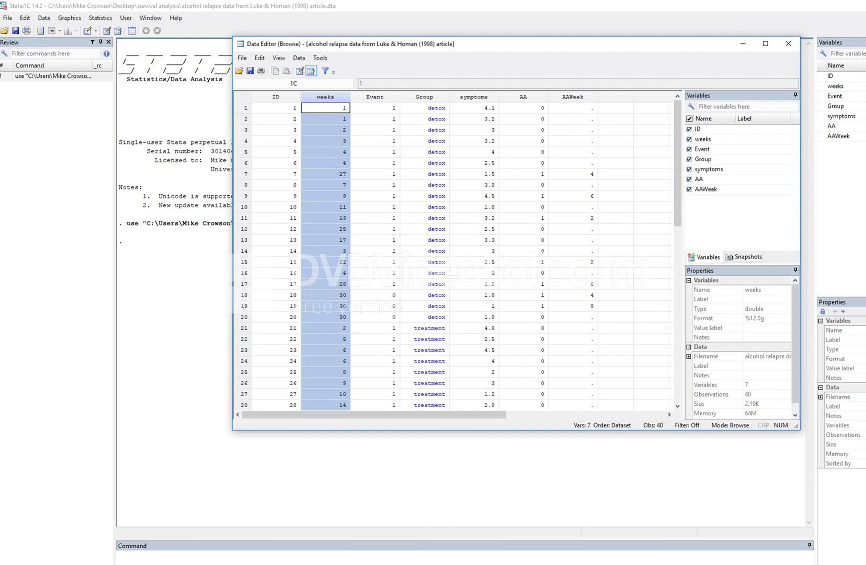
click(375, 96)
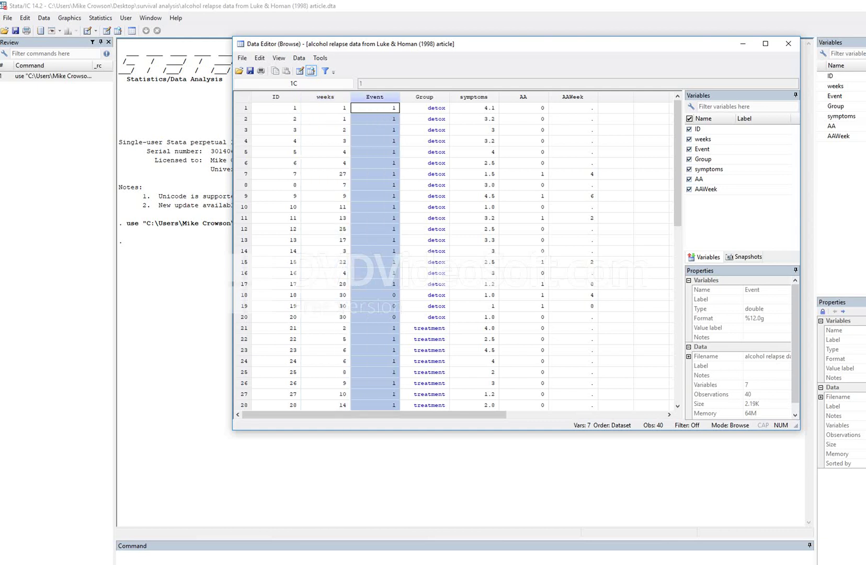
click(374, 108)
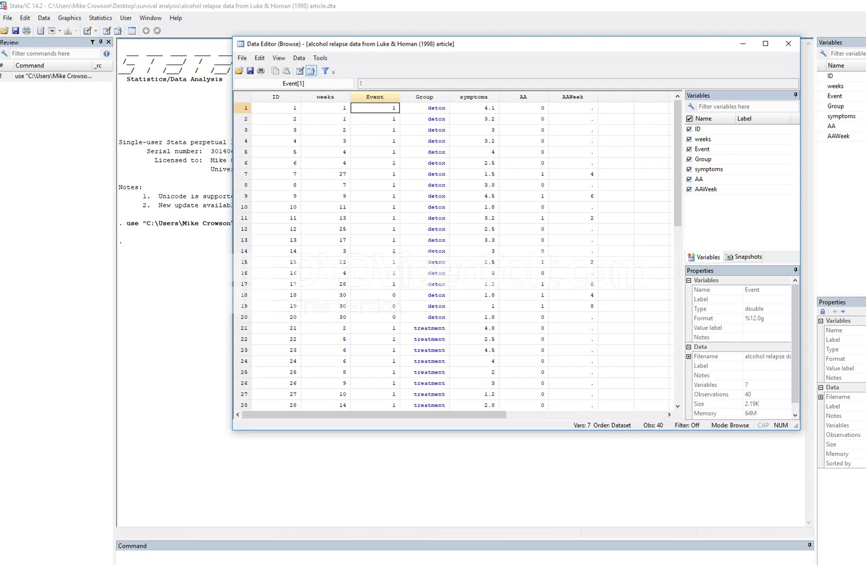
click(375, 294)
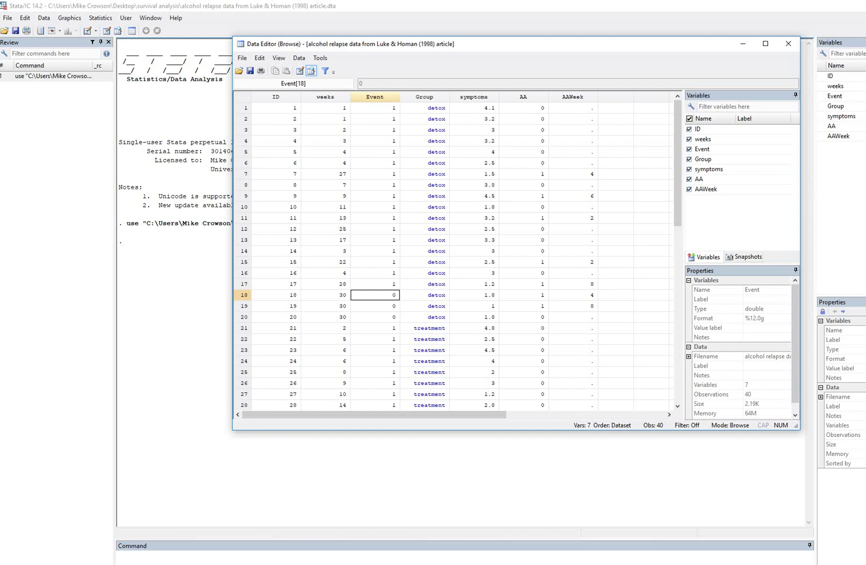
Highlight the detox cases in rows 1–20 and the treatment cases in rows 21–40 of the Group variable.
drag(424, 108, 424, 317)
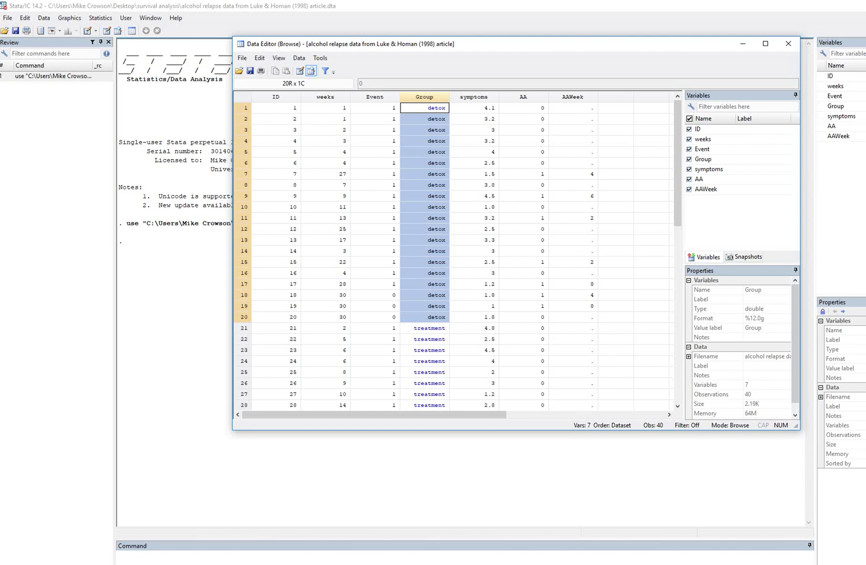
scroll(452, 256, down, 1)
scroll(452, 257, down, 3)
drag(424, 196, 424, 317)
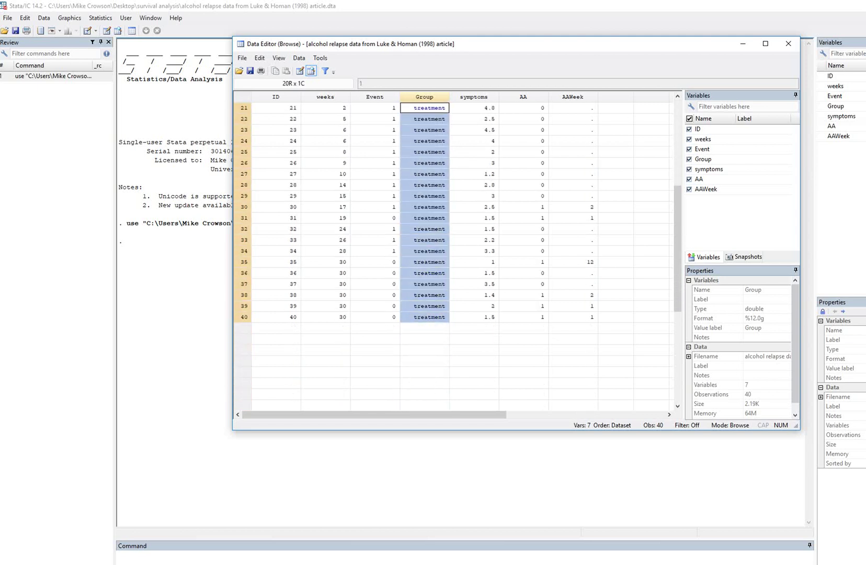
scroll(452, 256, up, 7)
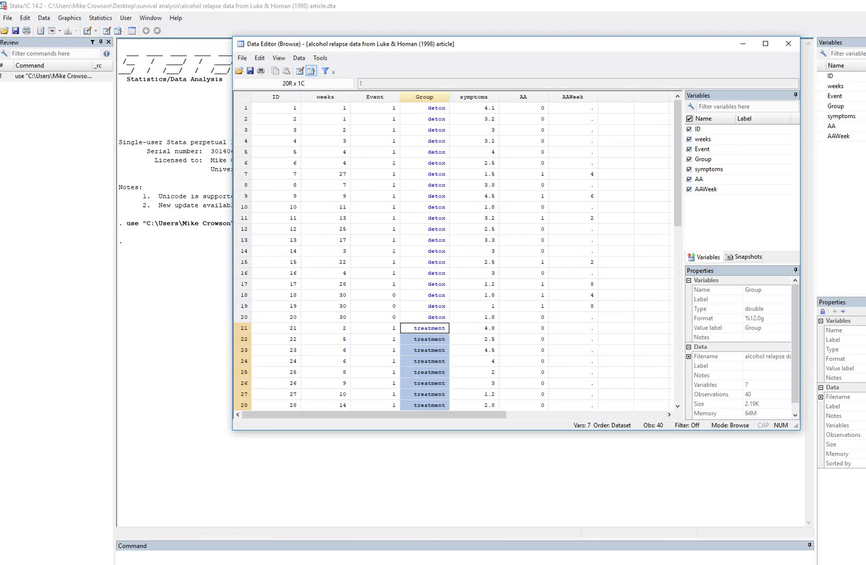
Examine the weeks and Event values of the detox cases, comparing rows 1, 3 and 7 with rows 18–20.
drag(276, 107, 374, 317)
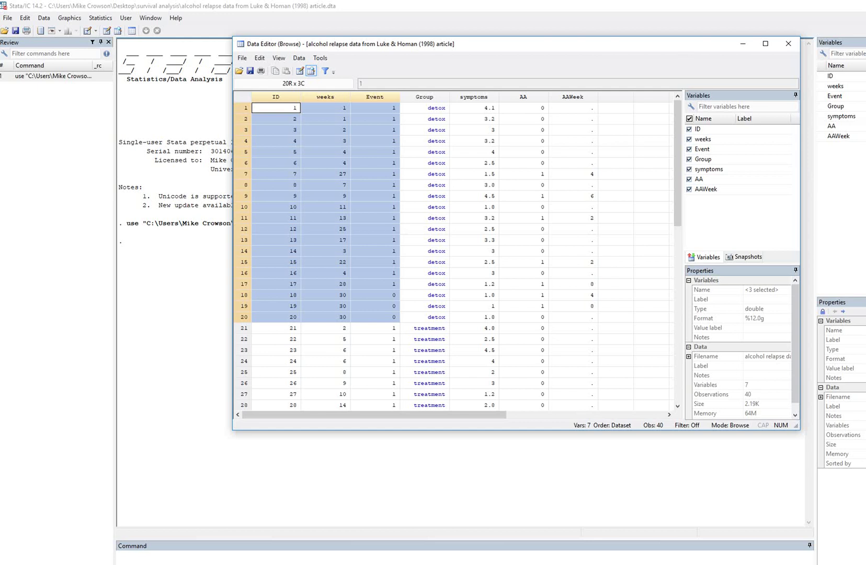
click(325, 107)
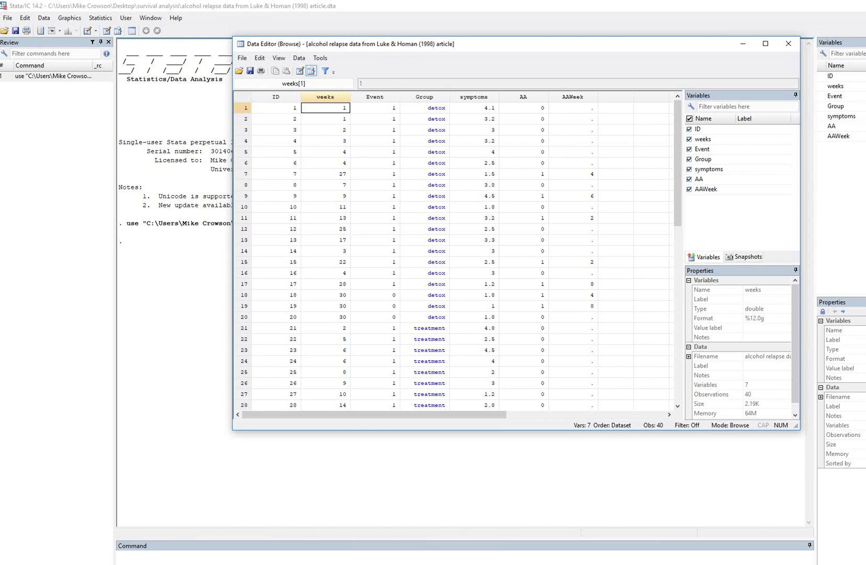
click(375, 107)
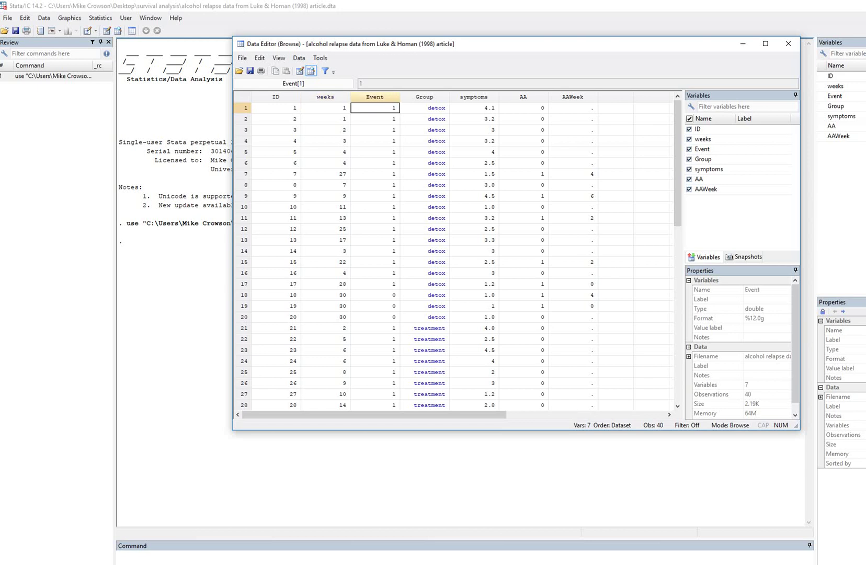
click(325, 107)
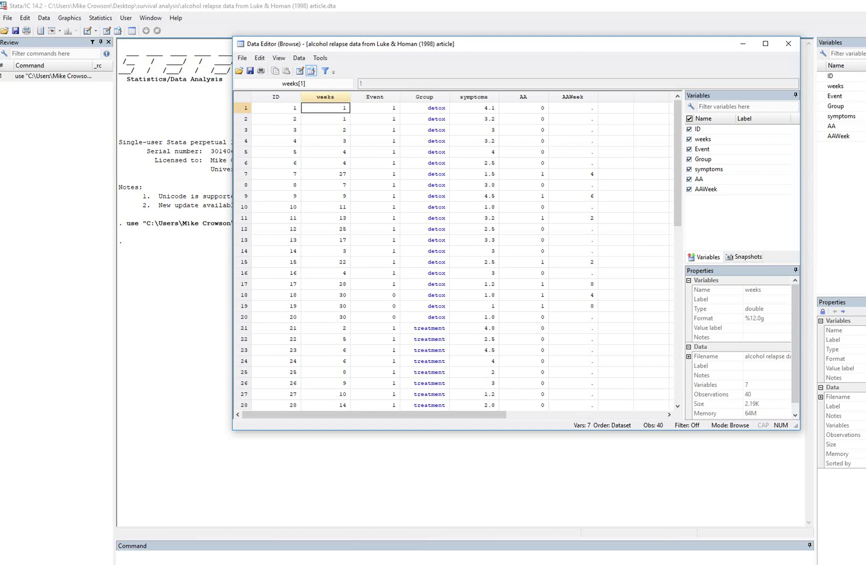
click(375, 129)
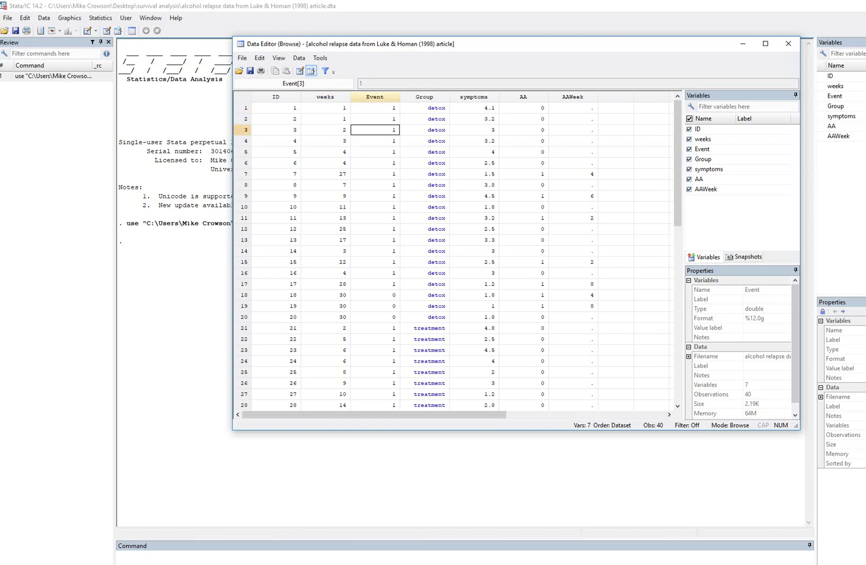
click(325, 130)
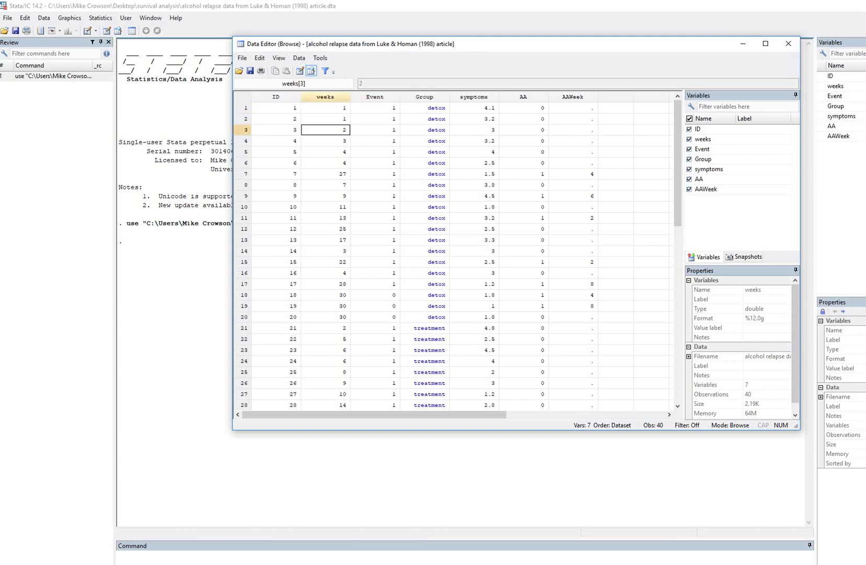
click(375, 174)
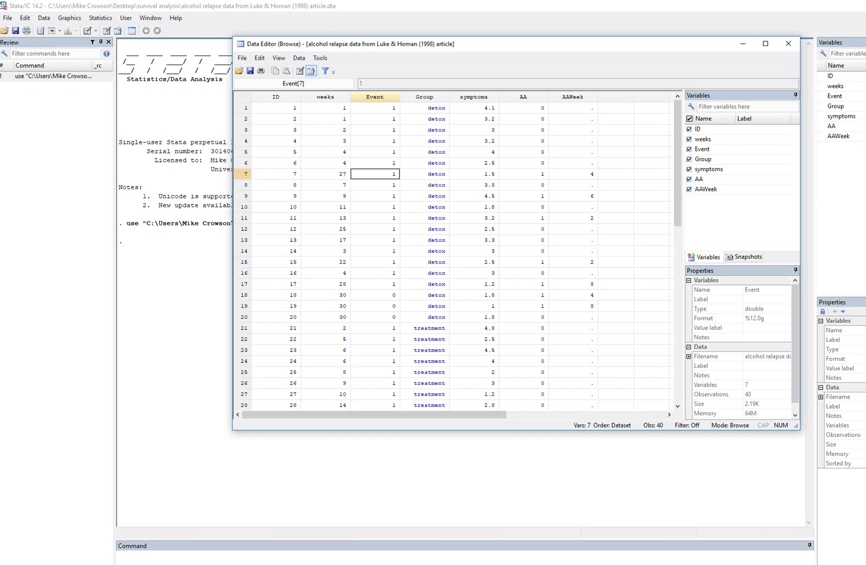
click(325, 174)
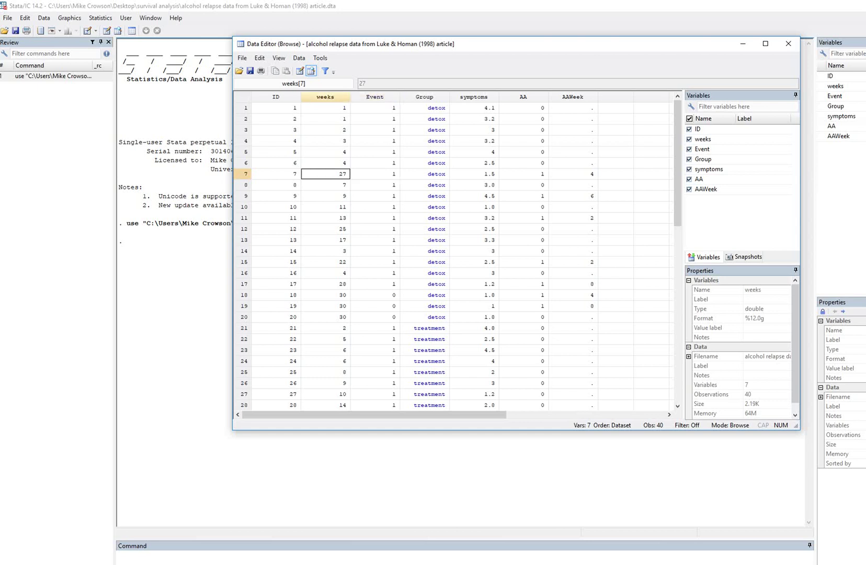
drag(375, 295, 375, 316)
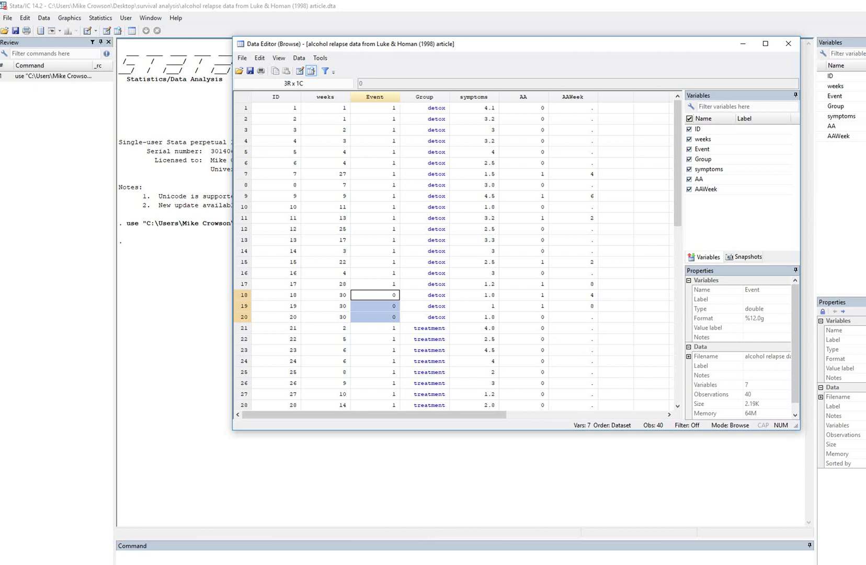
drag(276, 295, 375, 317)
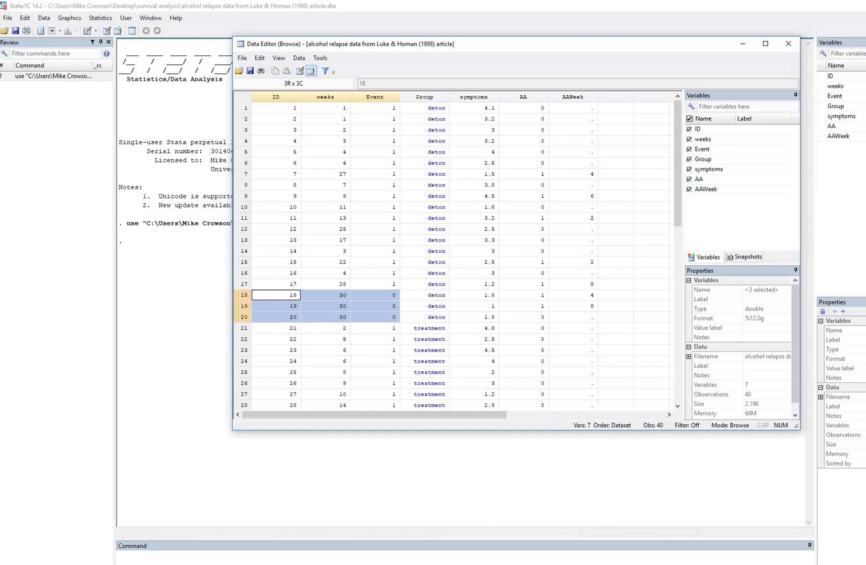
Examine the weeks and Event values of the treatment cases in rows 21–30, row 31 and rows 35–40.
scroll(453, 257, down, 1)
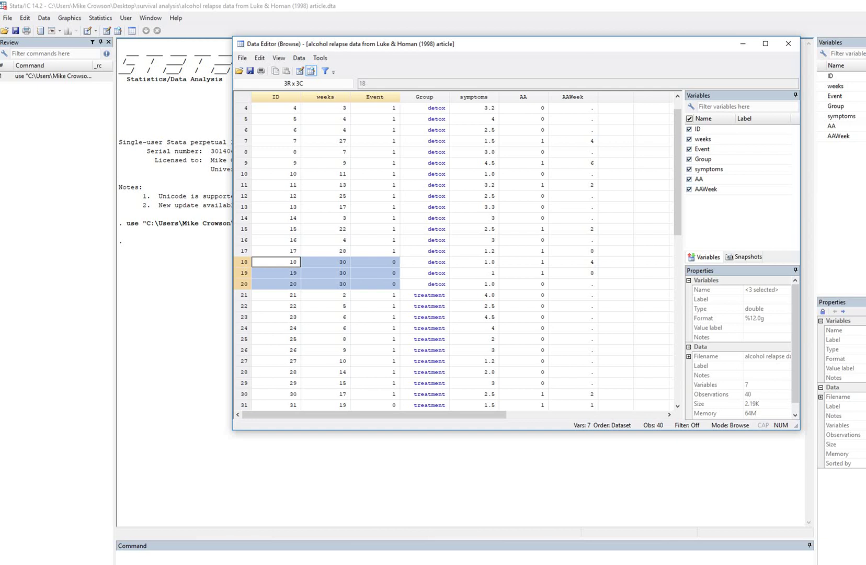
scroll(452, 256, down, 3)
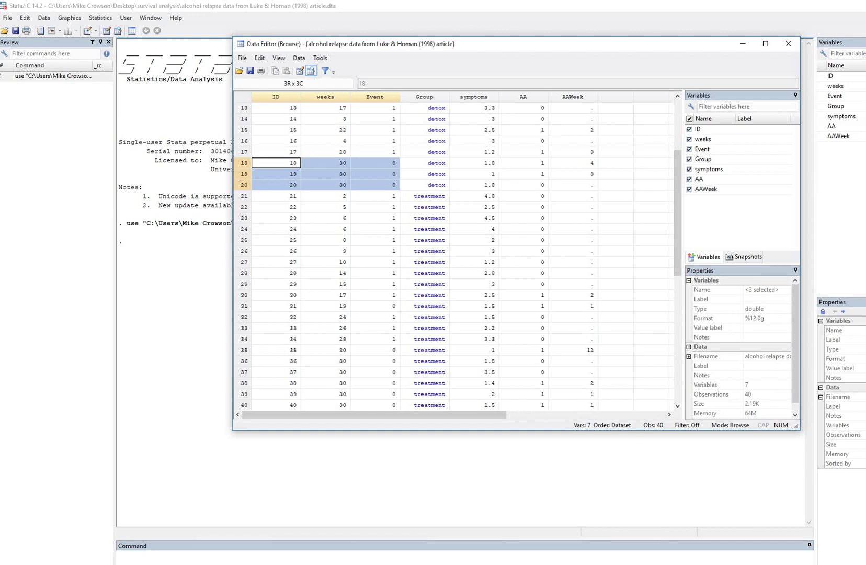
scroll(453, 257, down, 1)
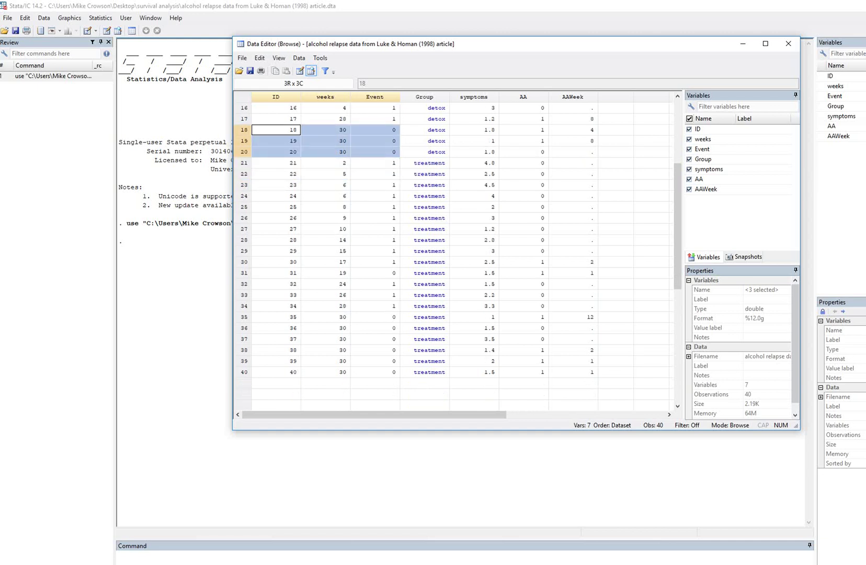
drag(276, 163, 374, 261)
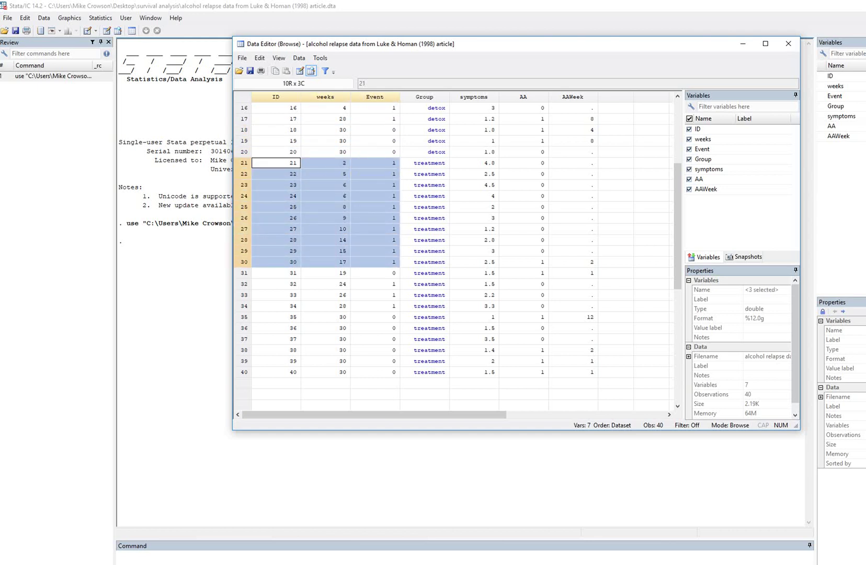
click(325, 273)
click(276, 273)
drag(276, 273, 375, 273)
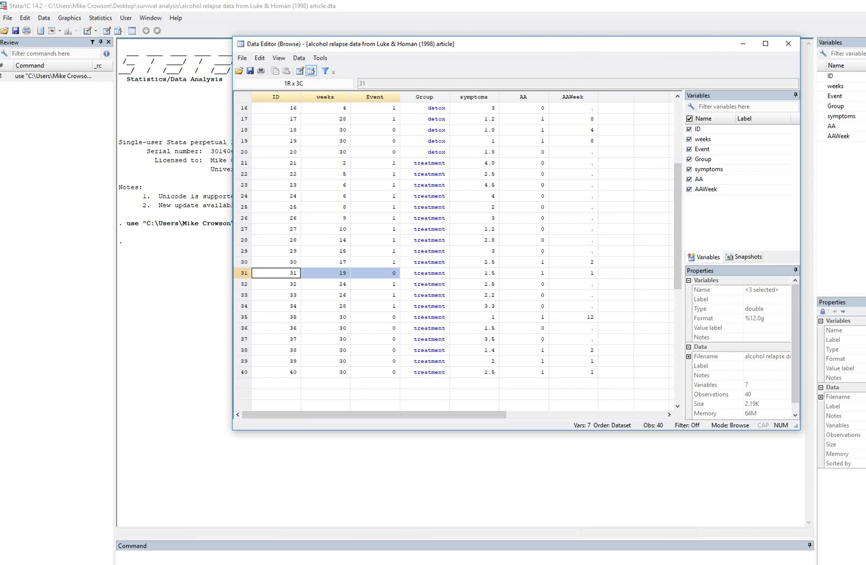
click(375, 273)
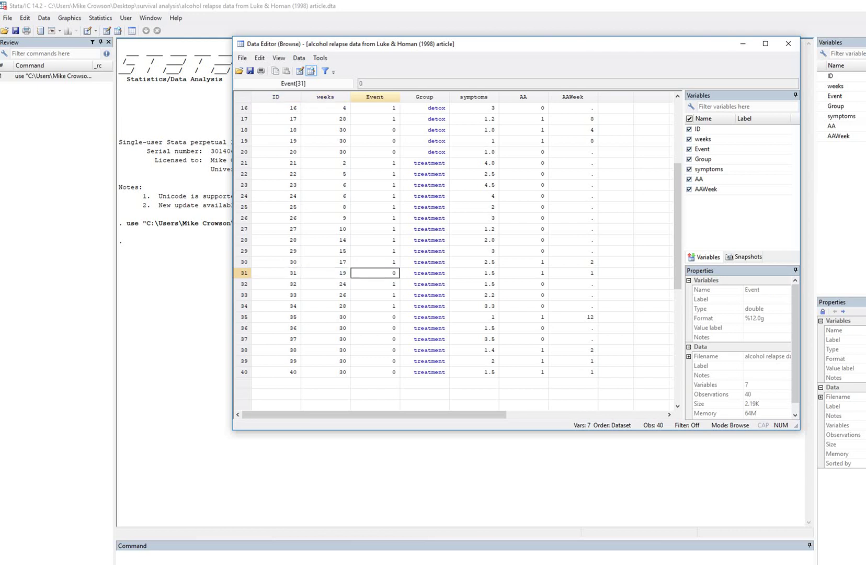
drag(277, 317, 375, 371)
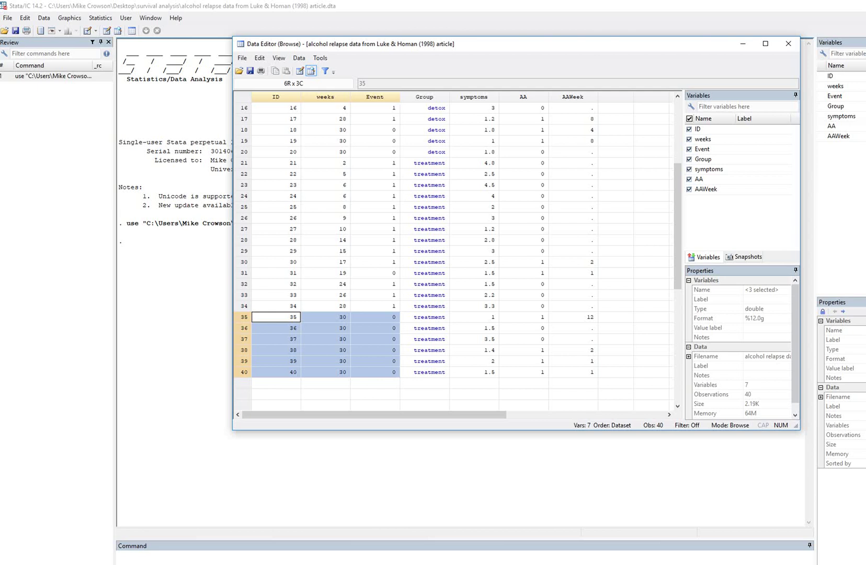
click(375, 328)
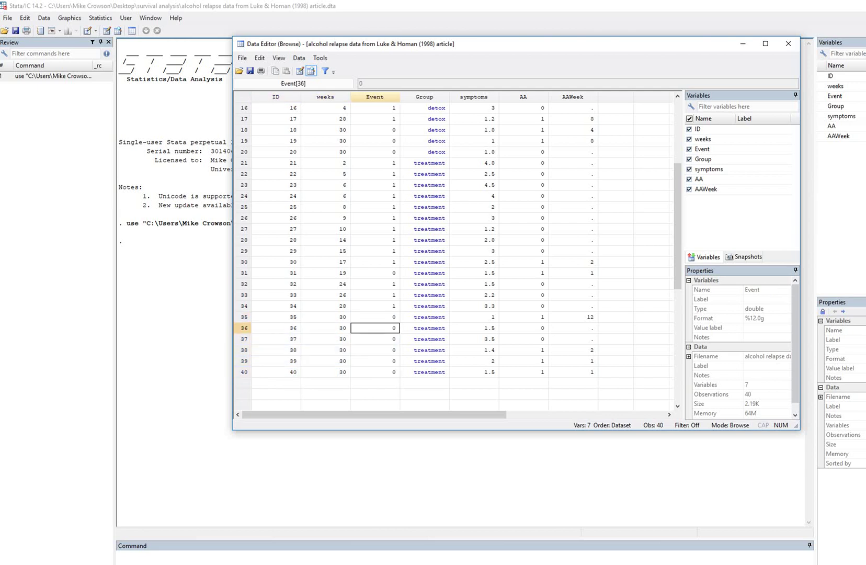
Inspect the numeric codes behind the detox and treatment labels in the Group variable.
scroll(452, 251, up, 5)
click(424, 97)
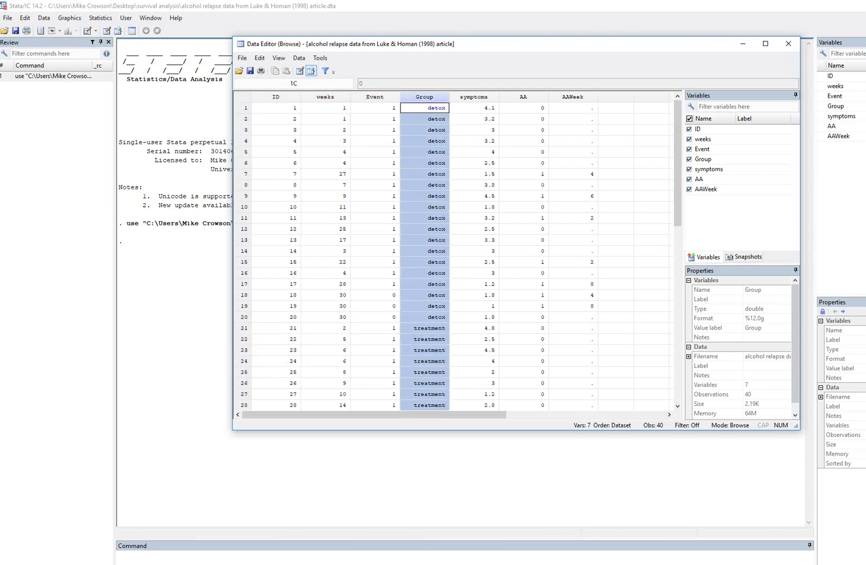
click(424, 107)
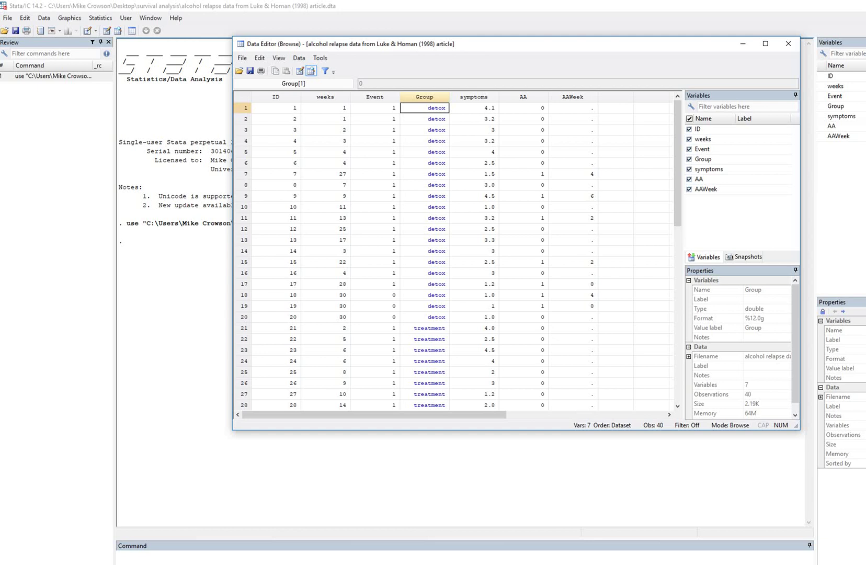
drag(424, 207, 424, 317)
scroll(425, 317, down, 5)
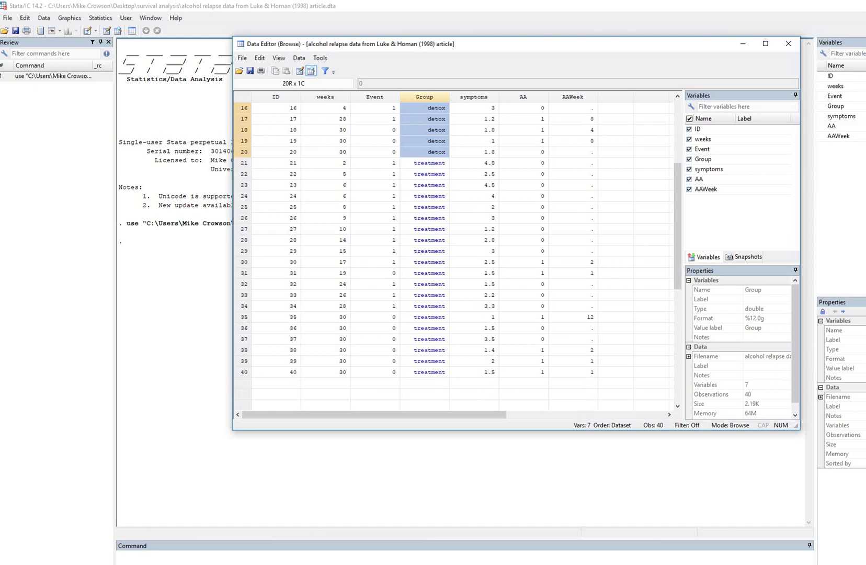
drag(425, 162, 425, 372)
scroll(452, 257, up, 5)
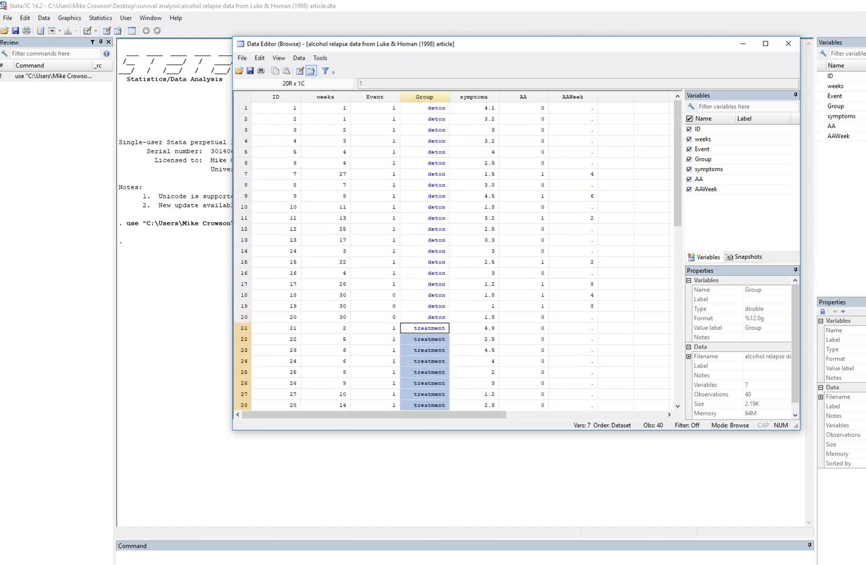
Review the symptoms, Group and AA variables, checking the AA values in rows 2 and 7, and close the data browser.
click(474, 97)
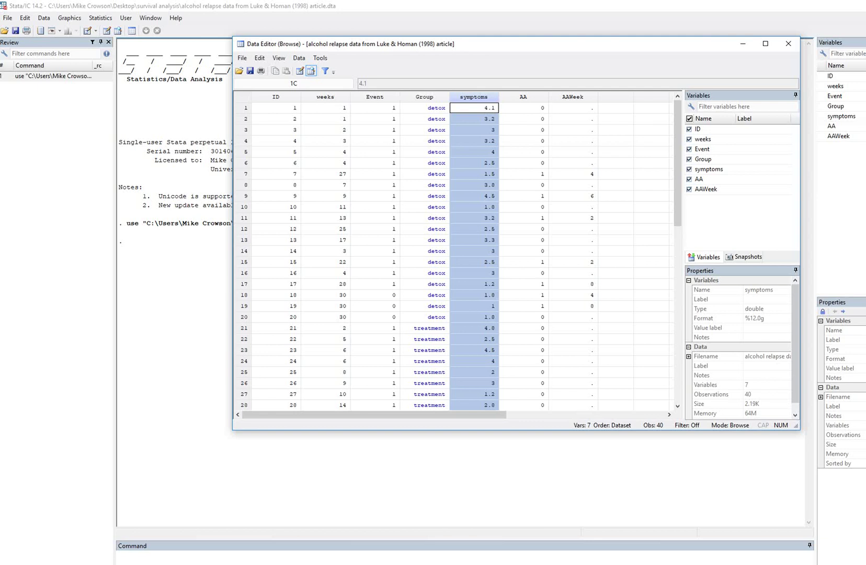
click(524, 97)
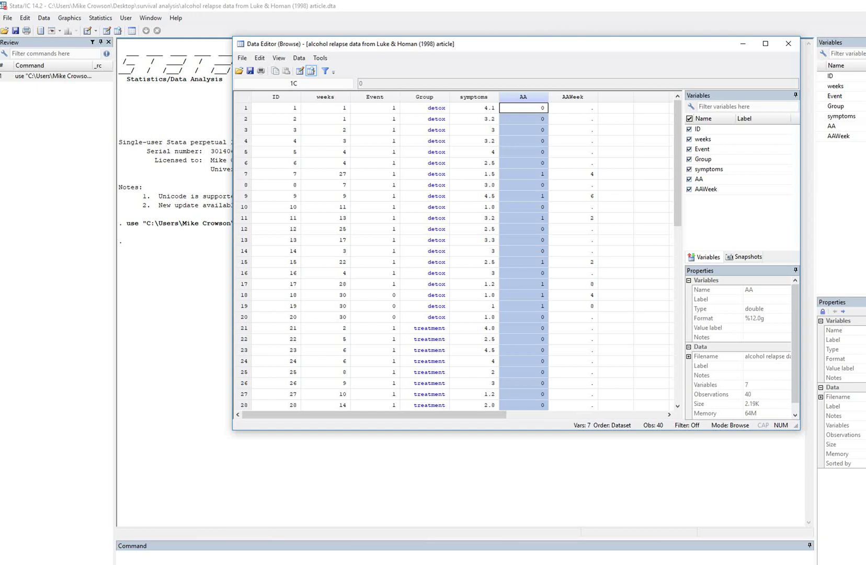
click(424, 97)
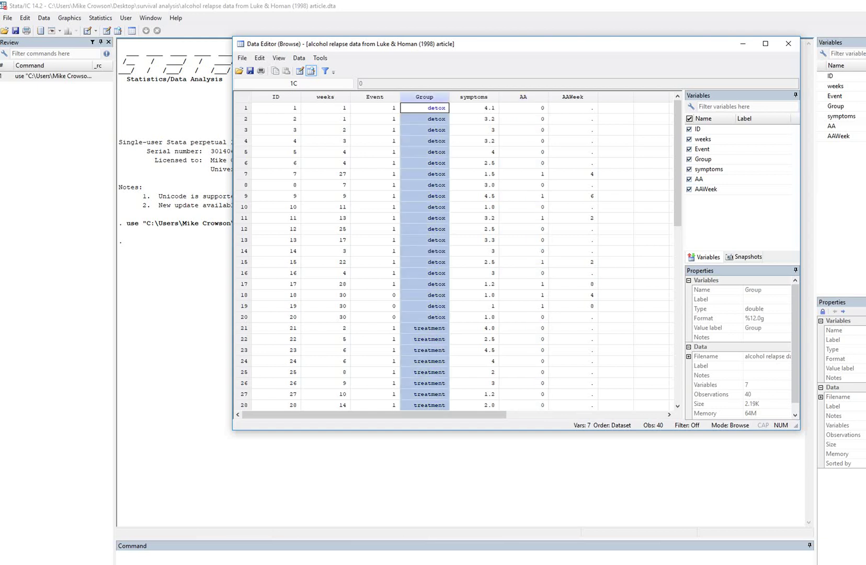
click(524, 97)
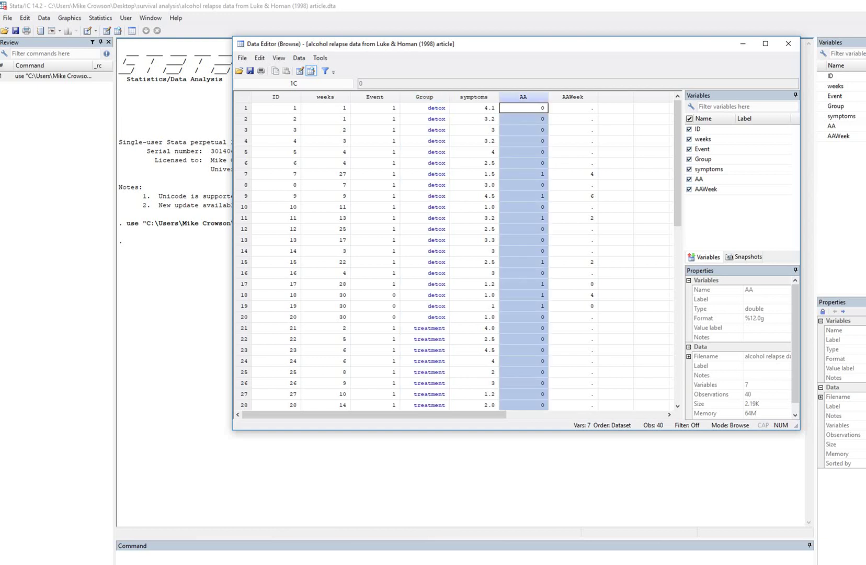
click(524, 119)
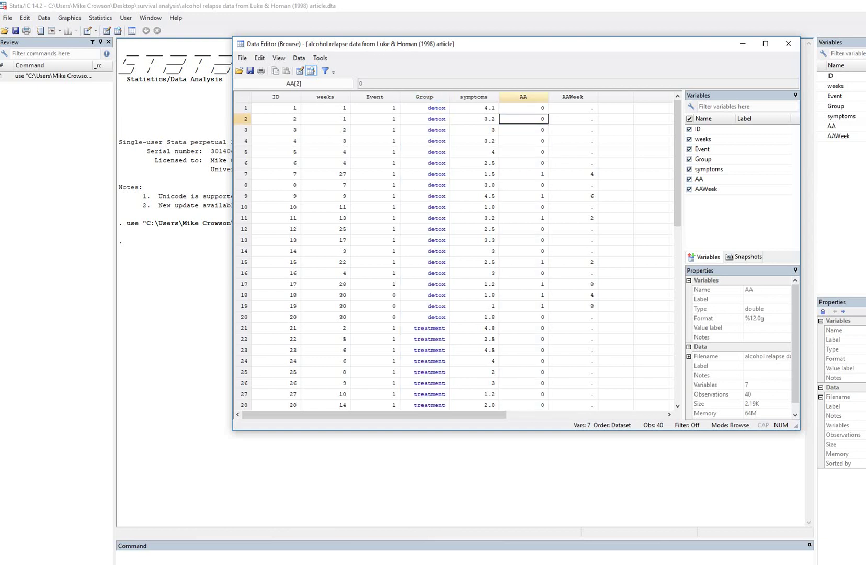
click(523, 175)
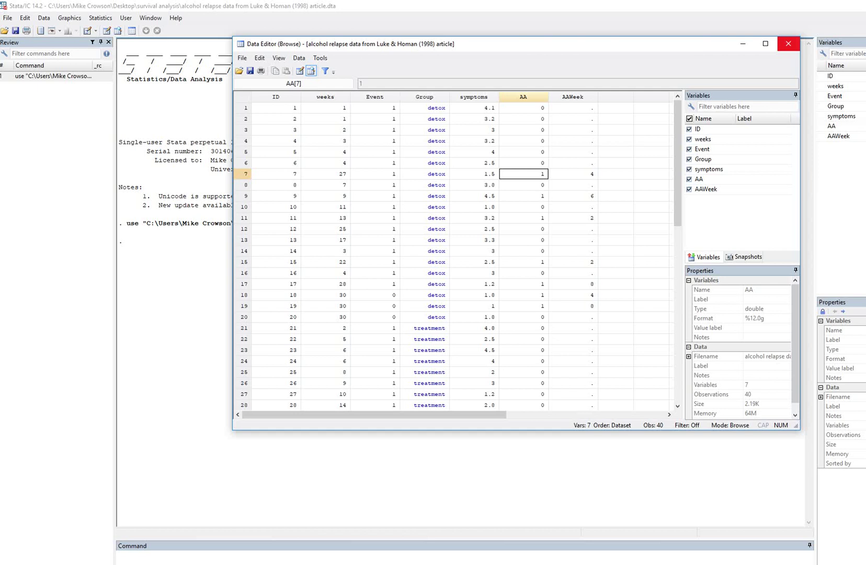
click(788, 44)
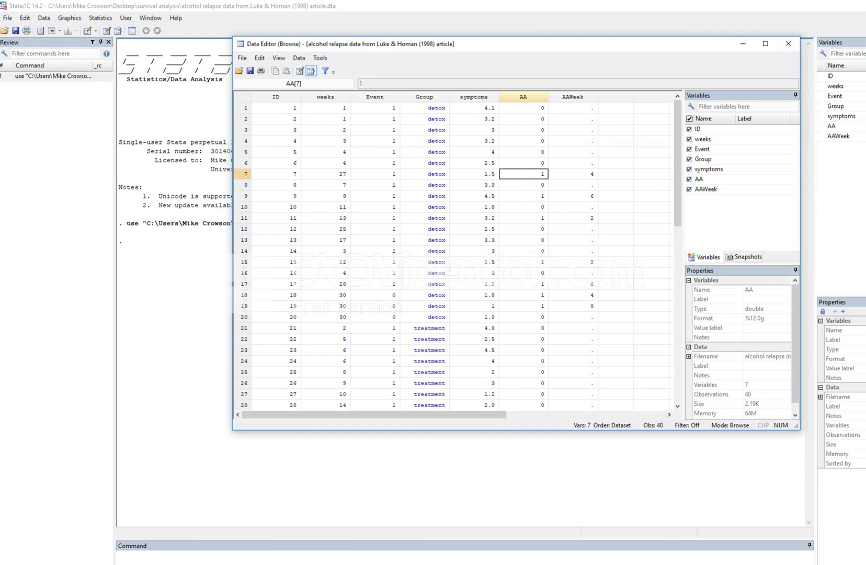
click(788, 43)
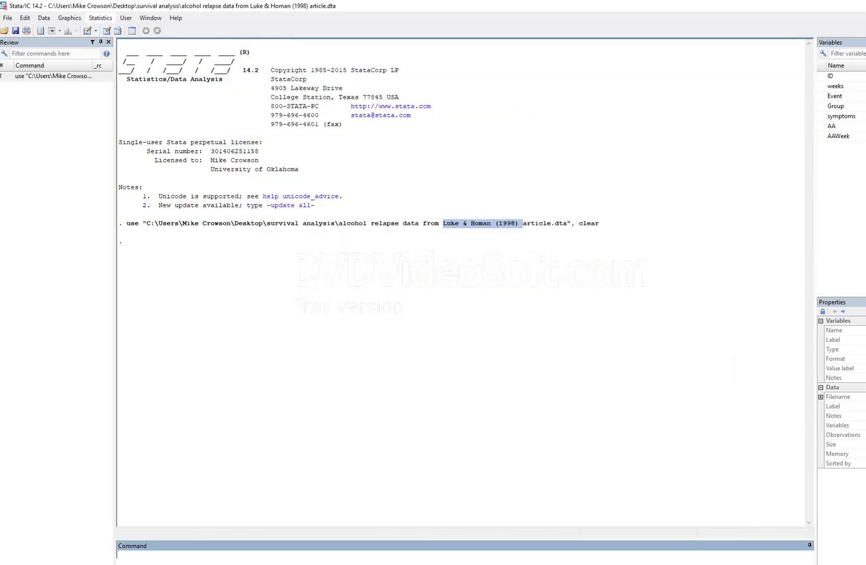
click(301, 299)
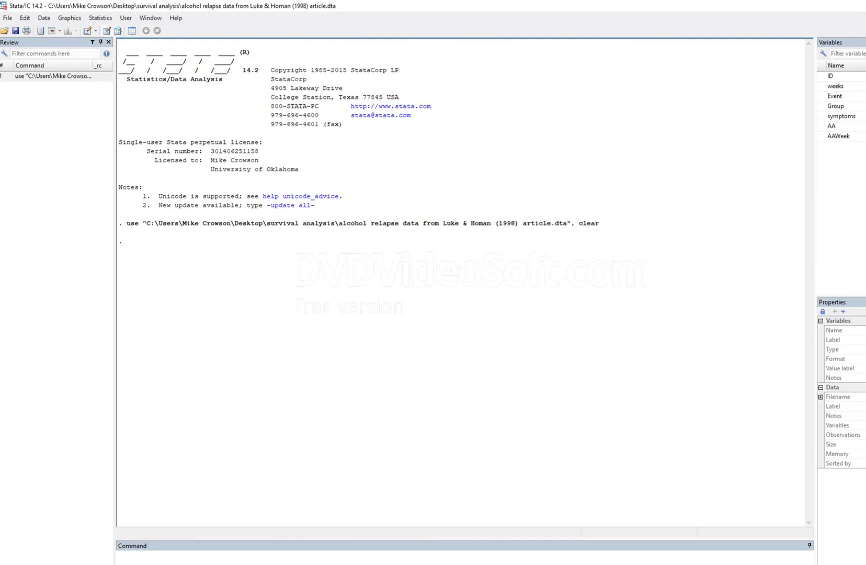
Start declaring the dataset as survival-time data, with weeks as the time variable.
click(100, 18)
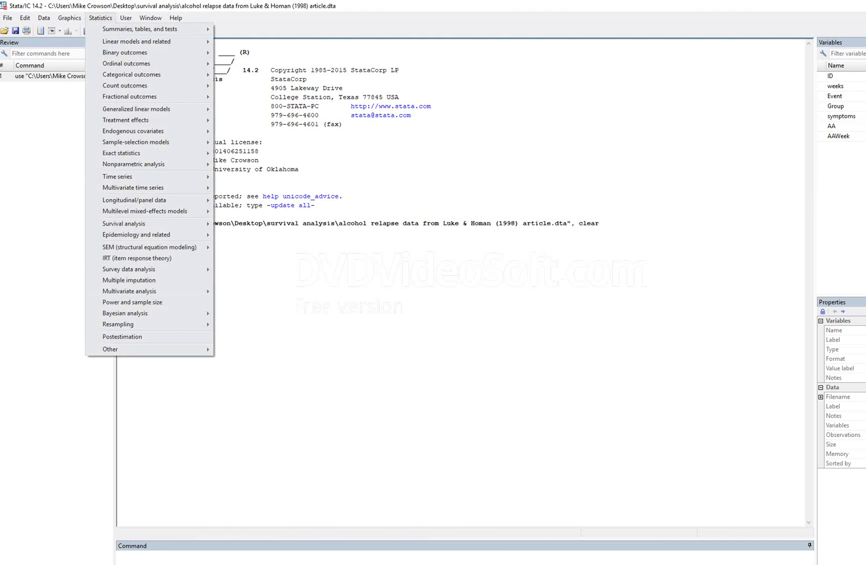
mouse_move(124, 223)
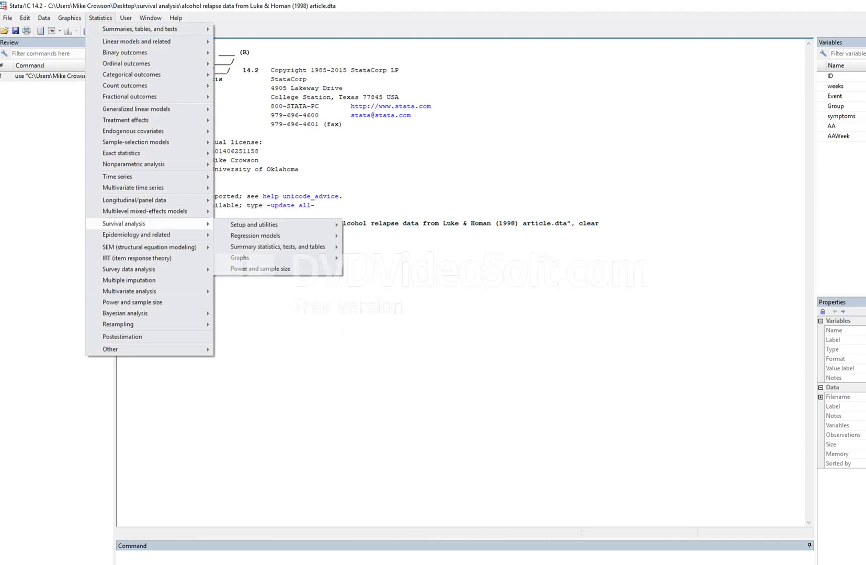
mouse_move(254, 224)
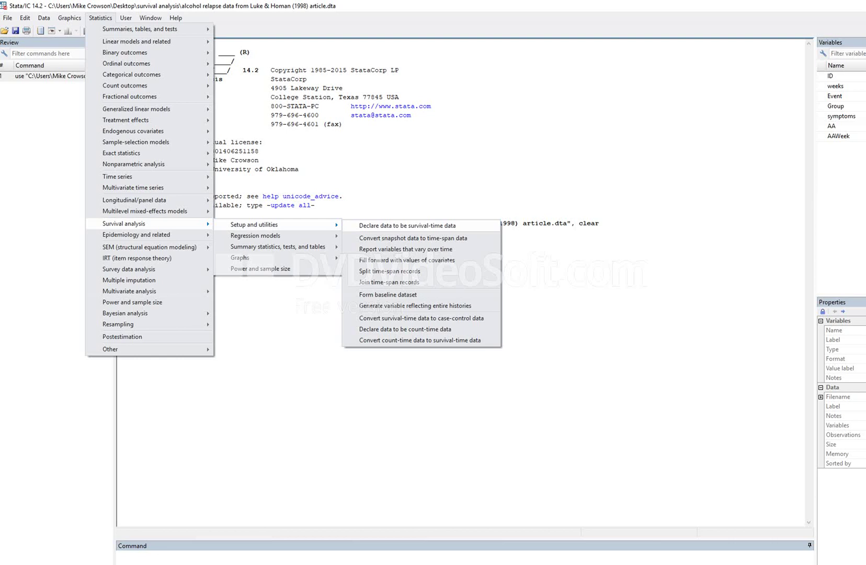
click(408, 225)
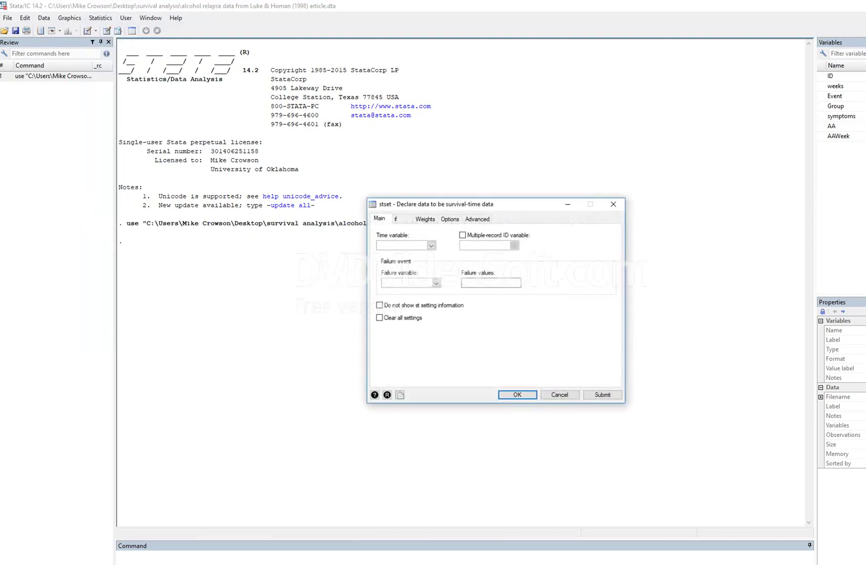
click(431, 245)
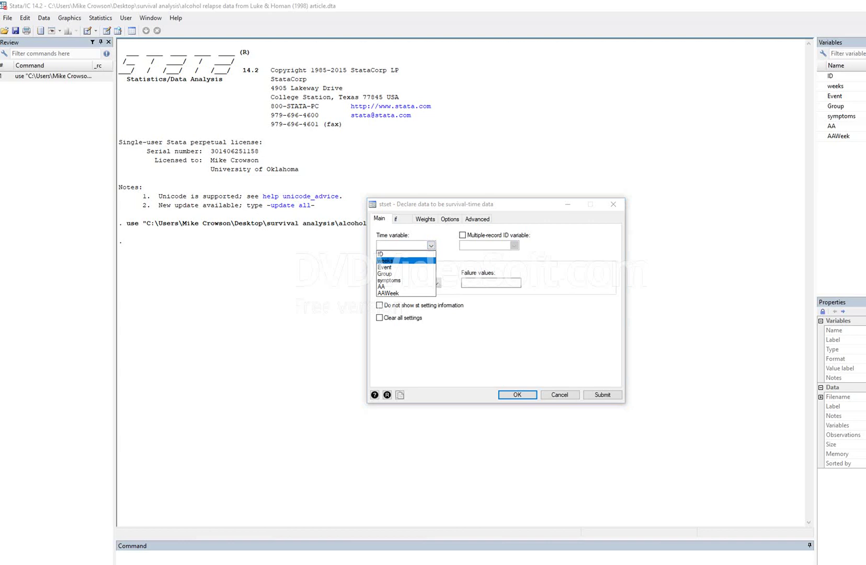
click(401, 260)
Define the failure event as Event with failure value 1 and run the survival-time declaration.
click(435, 283)
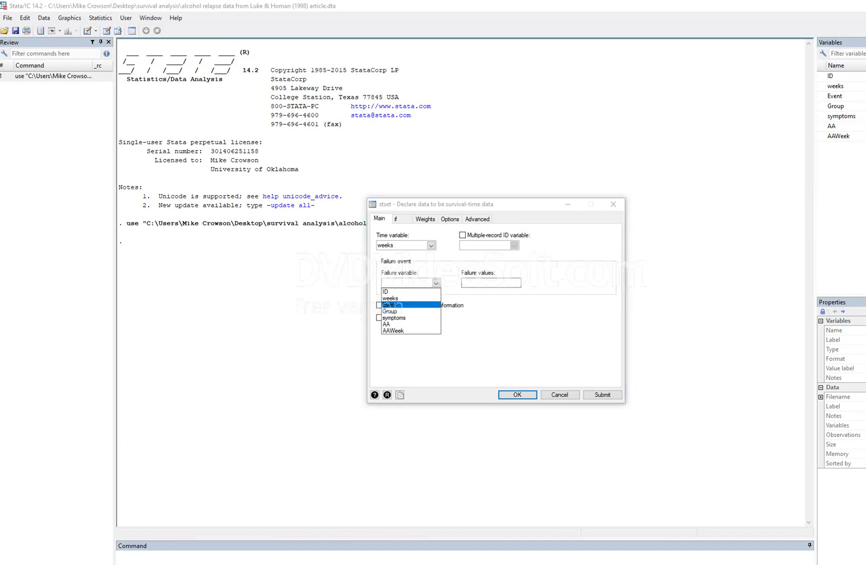
click(392, 304)
click(463, 282)
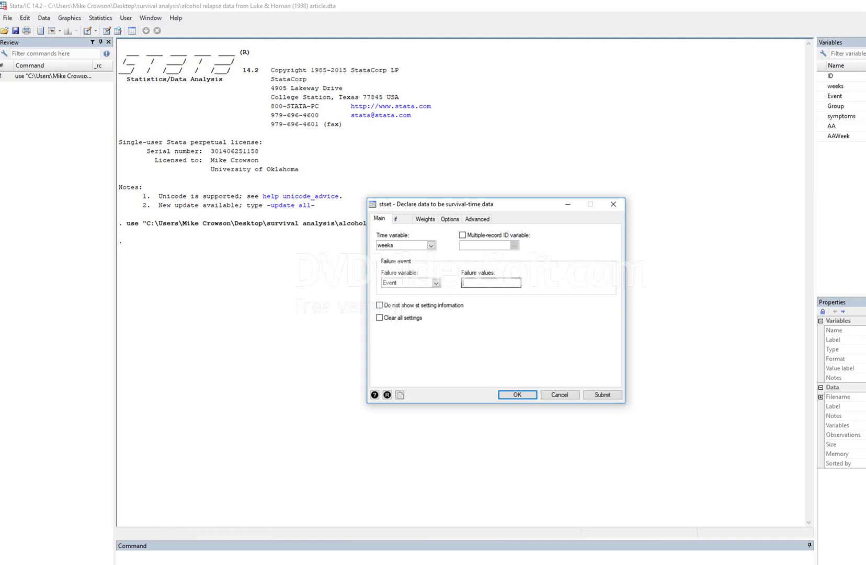
text(1)
key(Return)
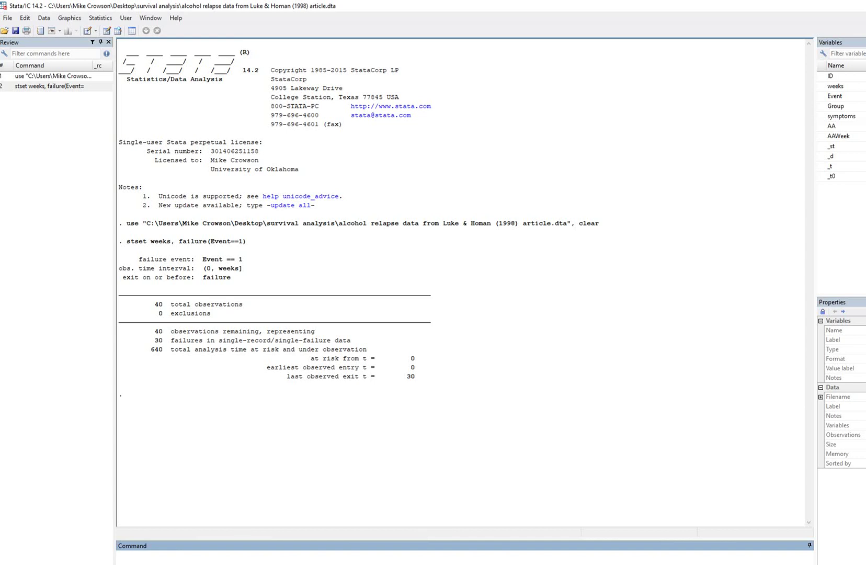
Highlight the executed stset command in the results and write its equivalent on the command line: stset weeks,failure(Event==1).
drag(247, 241, 126, 241)
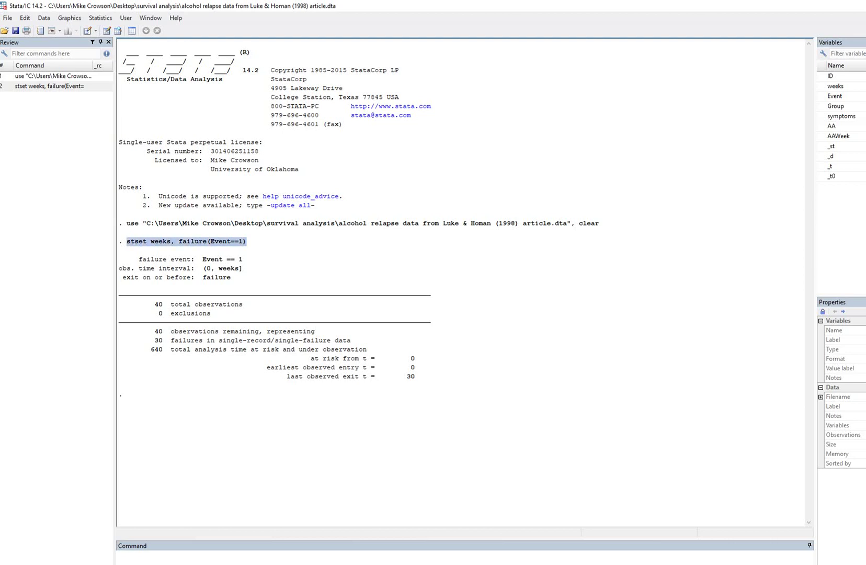
click(124, 556)
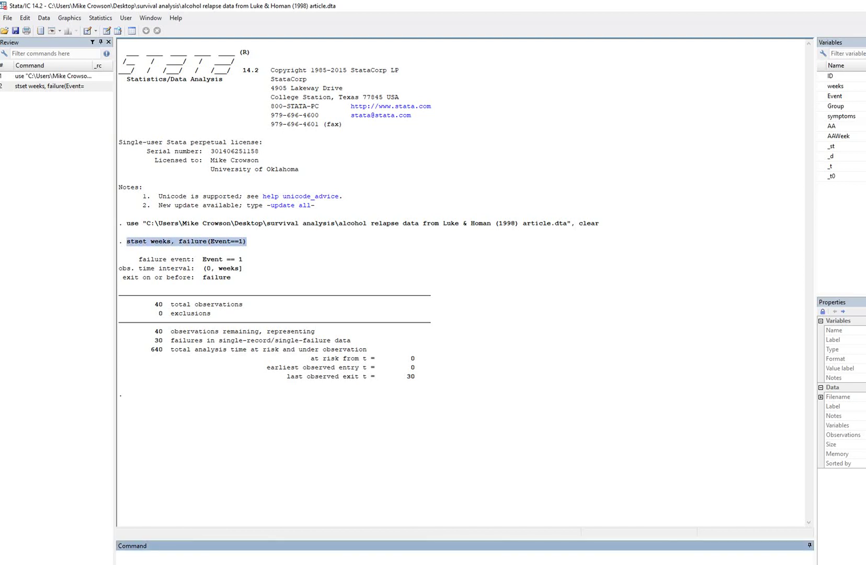
text(stset weeks,)
text(failure())
key(Left)
text(Event==1)
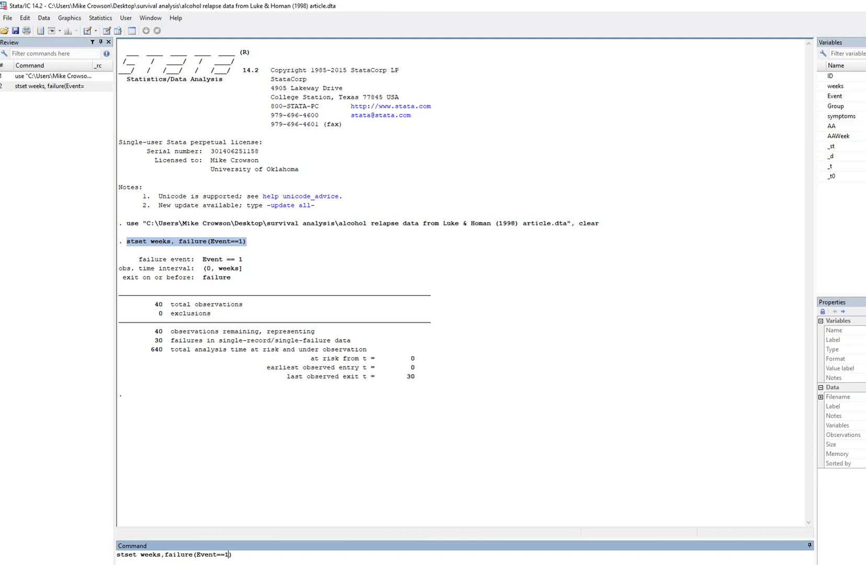
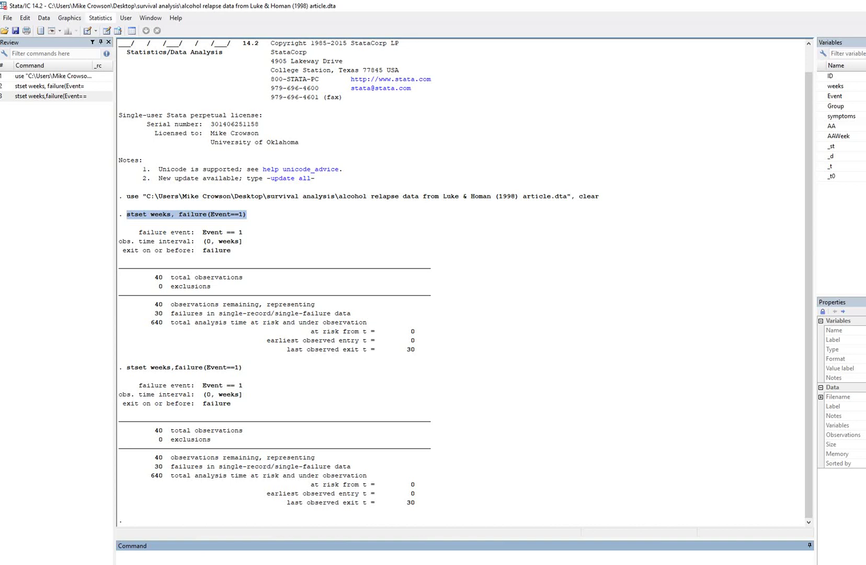
Set up a Cox proportional hazards model with Group, symptoms and AA as independent variables, and view the factor-variable list options without changing them.
click(101, 18)
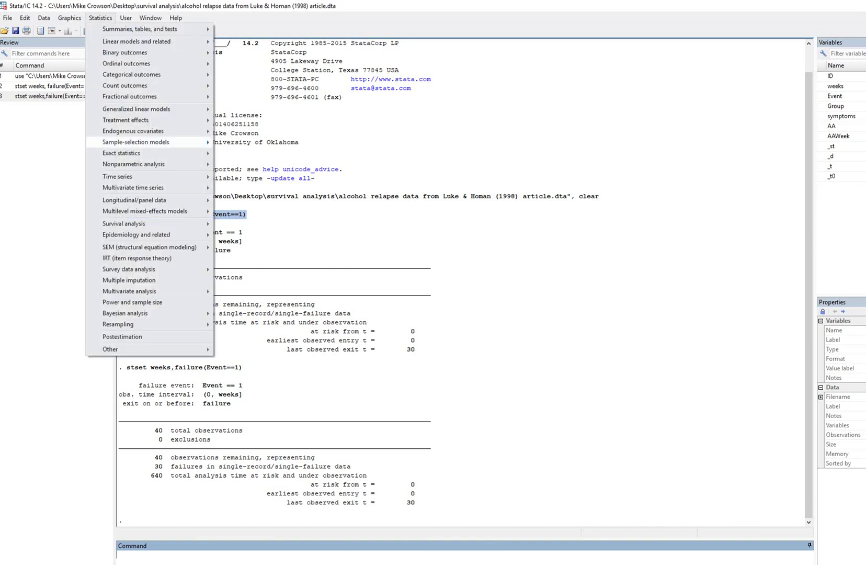
mouse_move(123, 223)
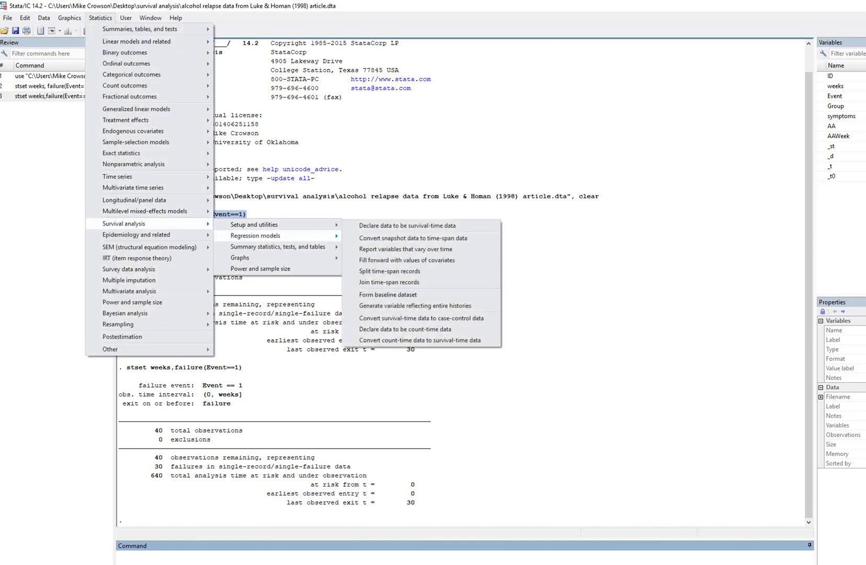
mouse_move(255, 235)
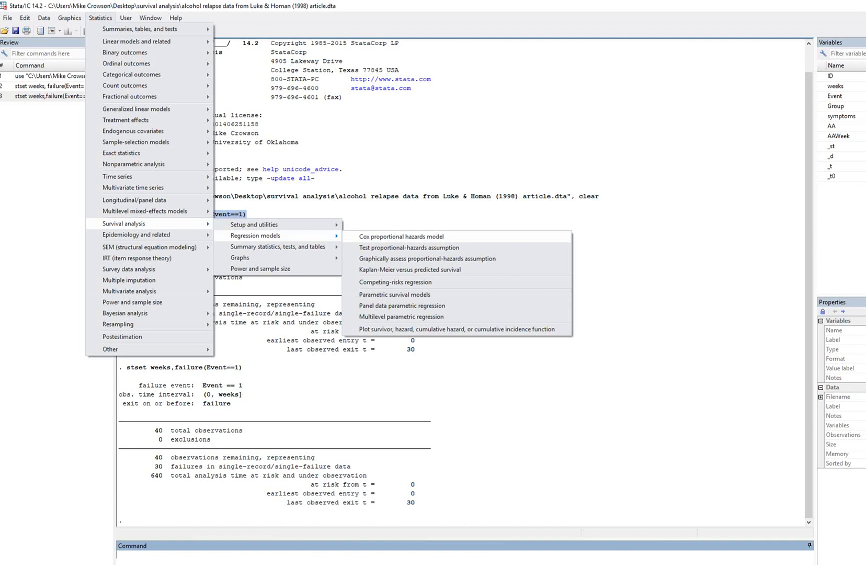
click(401, 237)
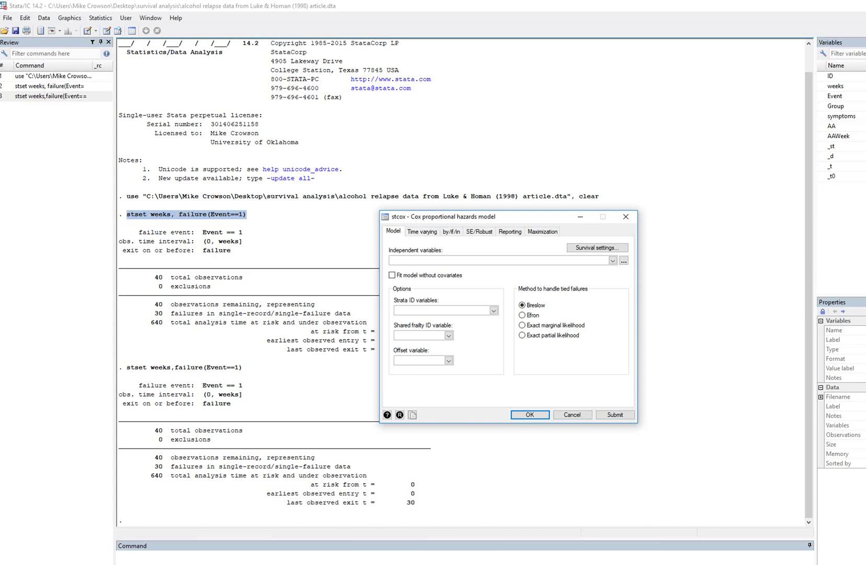
click(613, 260)
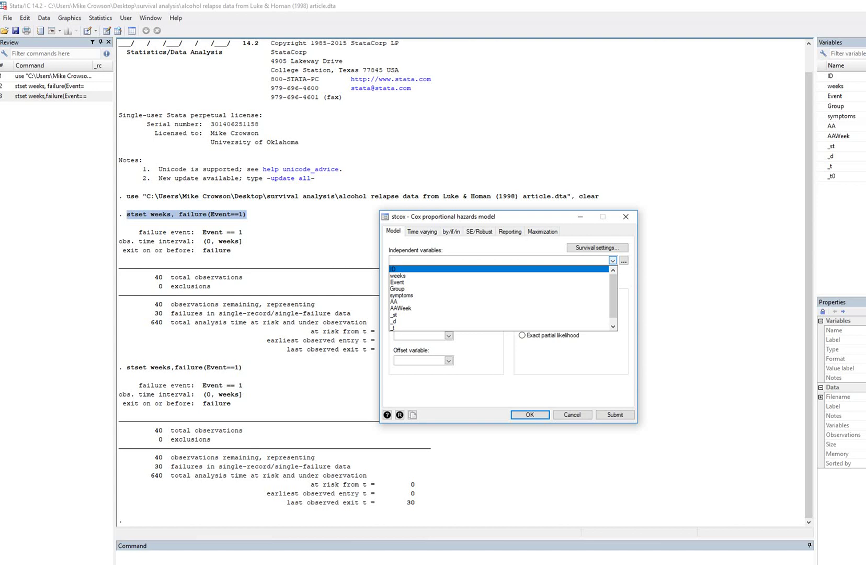
click(398, 289)
click(401, 295)
click(401, 302)
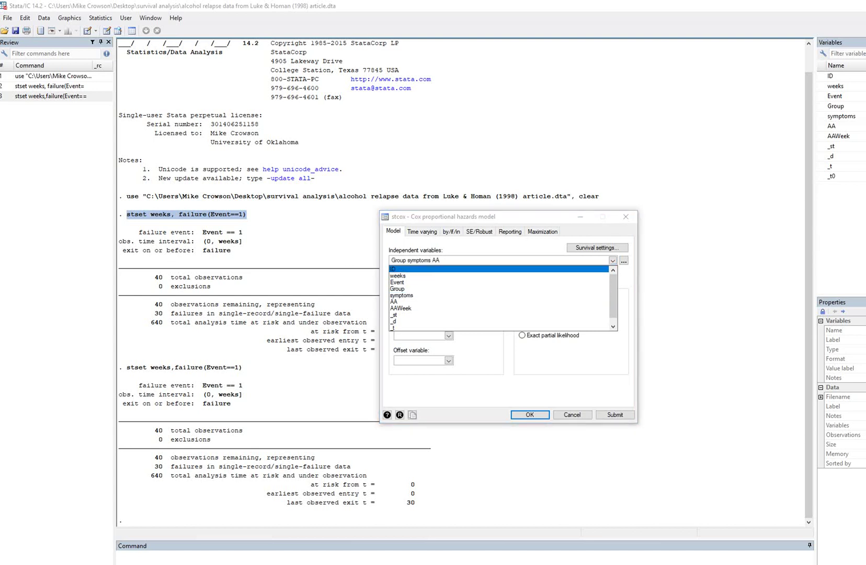
key(Escape)
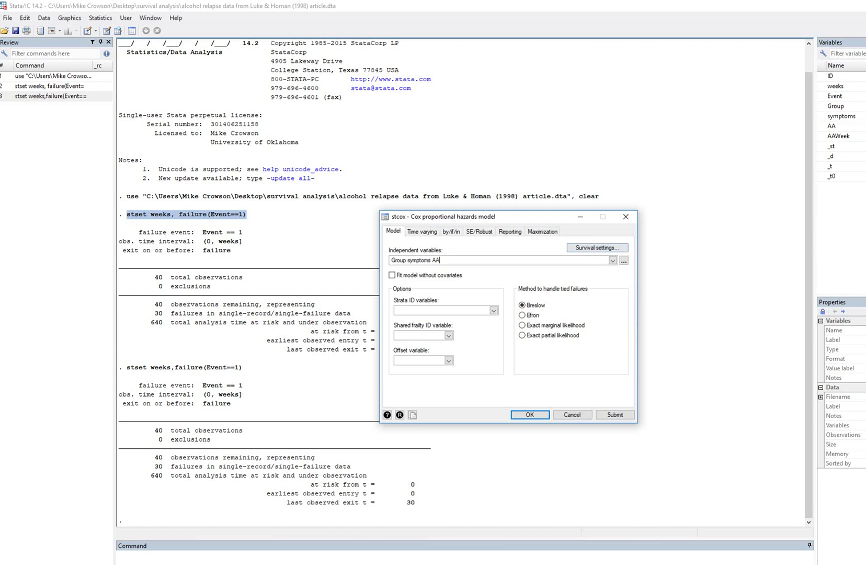
click(624, 261)
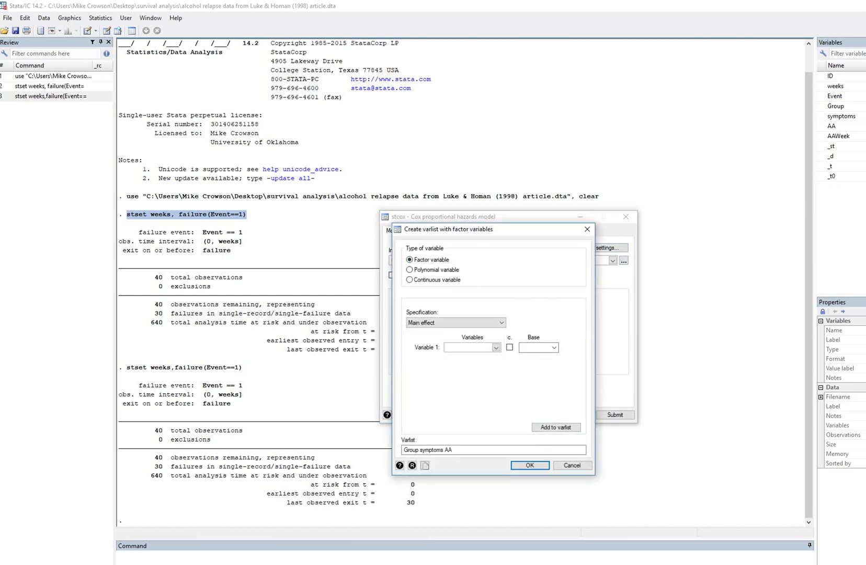
click(587, 229)
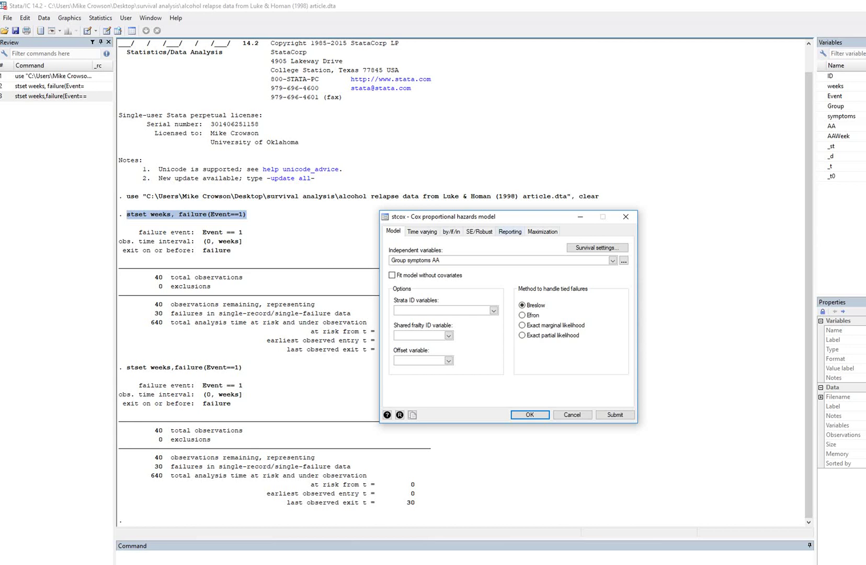
Set the Cox model to report coefficients instead of hazard ratios and fit it.
click(510, 231)
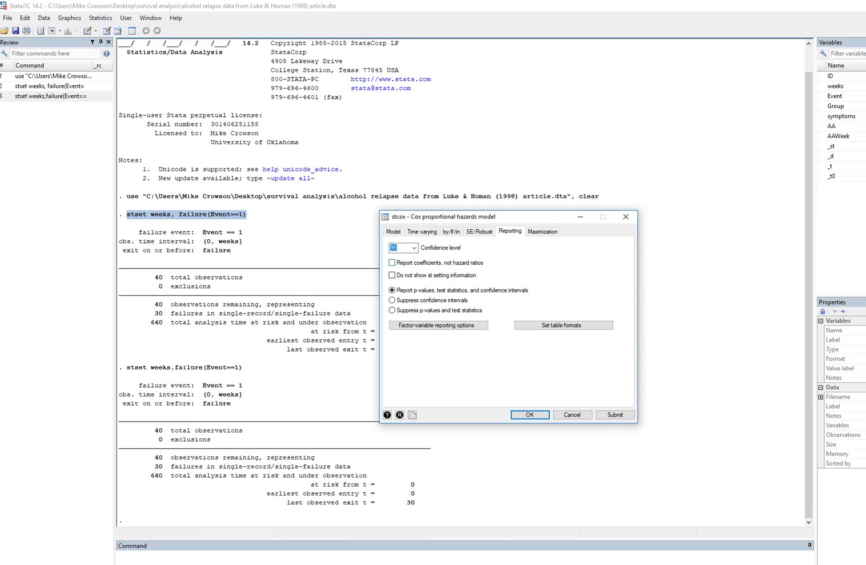
click(392, 263)
click(392, 263)
click(529, 415)
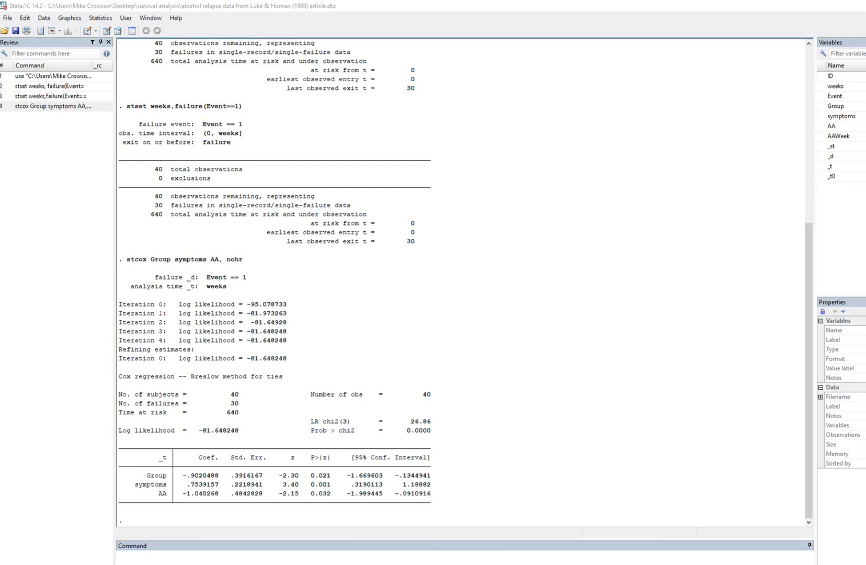
Underline the LR chi2 and Prob > chi2 lines in the Cox results and circle the overall p-value.
drag(310, 424, 430, 438)
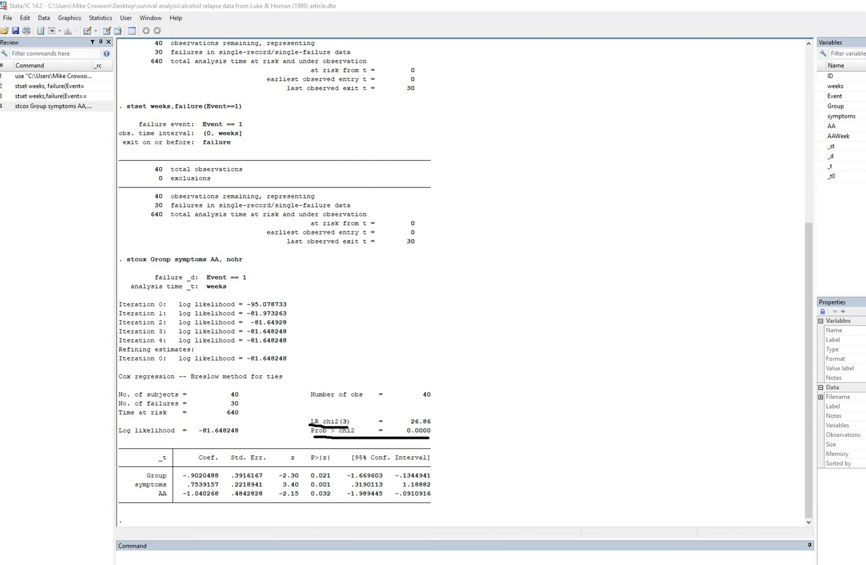
drag(305, 413, 306, 441)
mouse_move(403, 435)
mouse_down()
mouse_move(433, 438)
mouse_move(437, 425)
mouse_move(399, 435)
mouse_up()
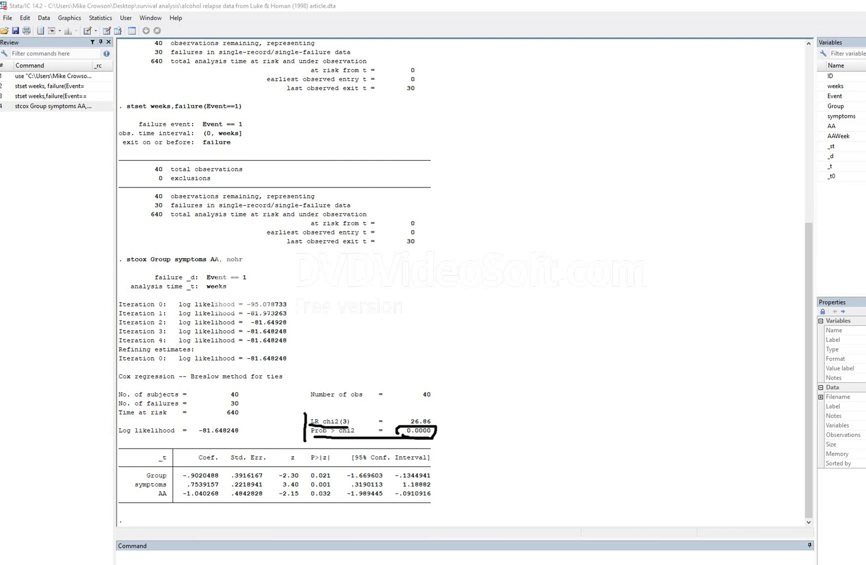
Underline the Coef. and P>|z| headings in the coefficient table and note beside them that coefficients are on the log h. scale.
drag(197, 460, 215, 463)
drag(312, 462, 335, 465)
drag(219, 444, 253, 425)
mouse_move(256, 400)
mouse_down()
mouse_move(257, 410)
mouse_move(290, 382)
mouse_move(300, 386)
mouse_up()
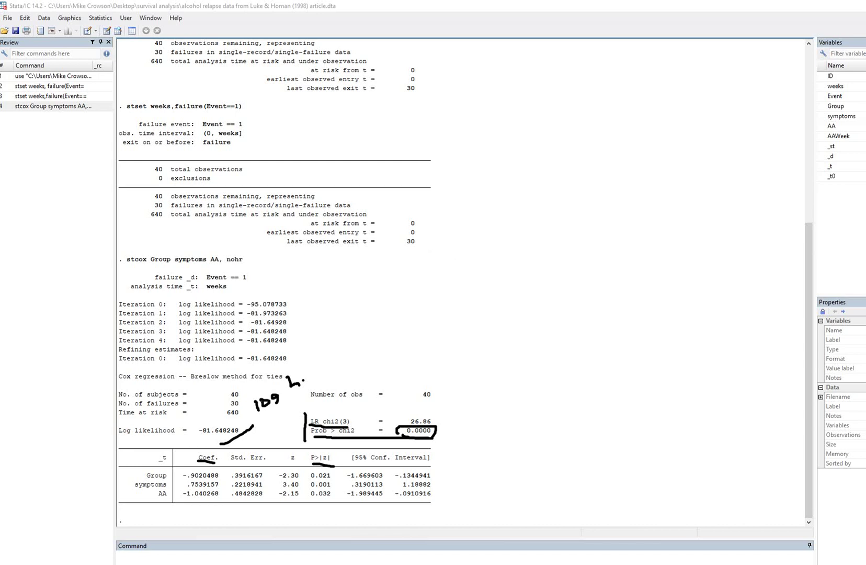
drag(267, 415, 306, 390)
Underline the Group coefficient and write its coding beside the results: 0=D and 1=T.
drag(183, 480, 206, 479)
mouse_move(532, 323)
mouse_down()
mouse_move(533, 331)
mouse_move(533, 324)
mouse_move(565, 310)
mouse_up()
click(543, 346)
mouse_move(527, 344)
mouse_down()
mouse_move(528, 353)
mouse_move(553, 346)
mouse_move(569, 329)
mouse_up()
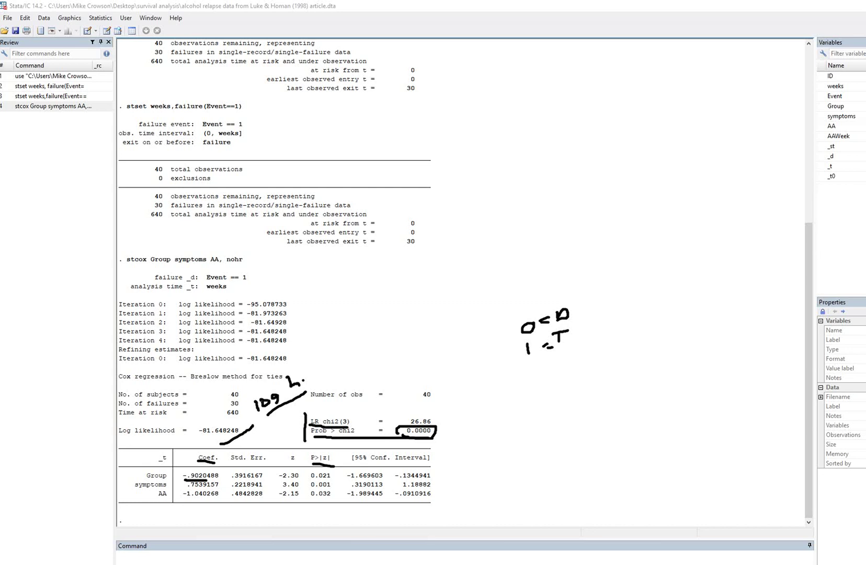
drag(527, 363, 571, 350)
Underline the symptoms and AA coefficients, write the AA coding starting with 0=N, and clear all the annotations.
drag(184, 489, 203, 484)
drag(178, 499, 202, 503)
mouse_move(548, 403)
mouse_down()
mouse_move(539, 417)
mouse_move(552, 403)
mouse_move(567, 407)
mouse_move(579, 388)
mouse_up()
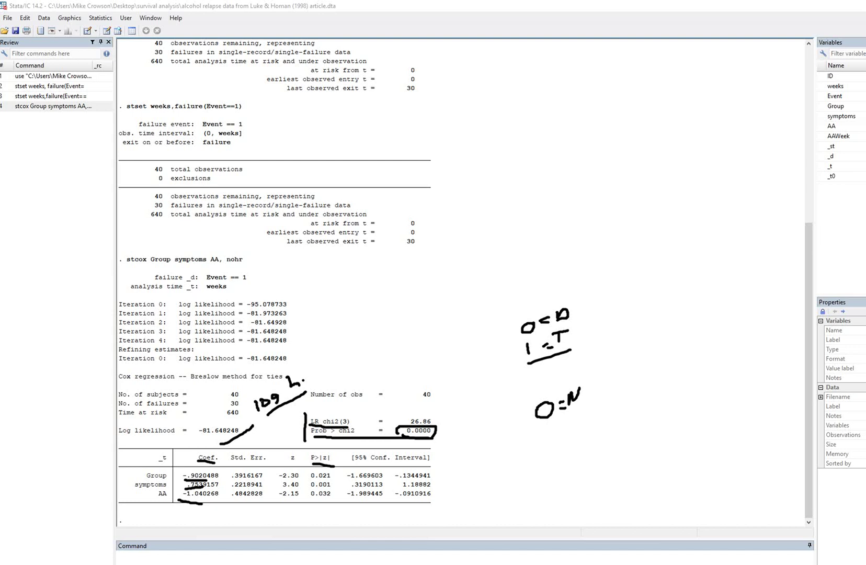
mouse_move(548, 421)
mouse_down()
mouse_move(547, 436)
mouse_move(578, 416)
mouse_move(580, 428)
mouse_up()
drag(549, 445, 590, 434)
key(Escape)
Highlight the executed stcox command in the results and run its equivalent from the command line: stcox Group symptoms AA,nohr.
click(121, 556)
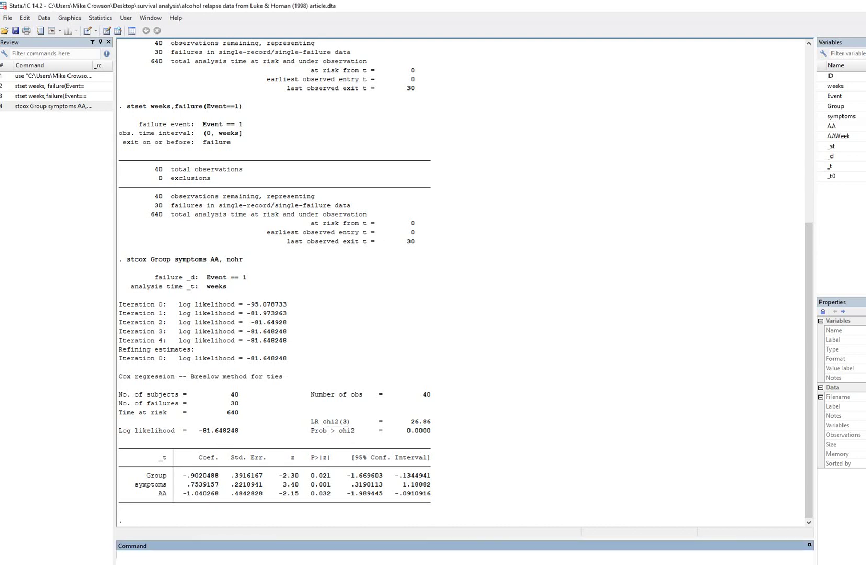
drag(243, 260, 126, 259)
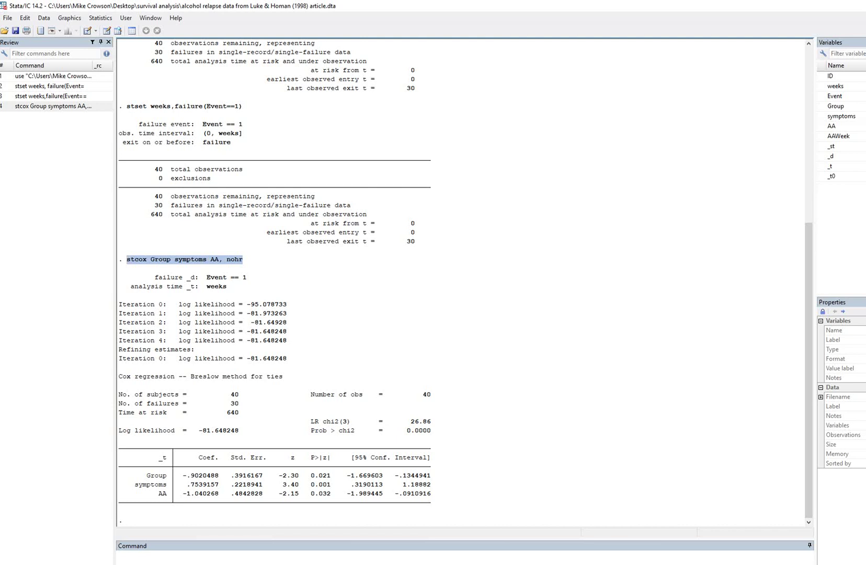
click(122, 556)
text(stcox)
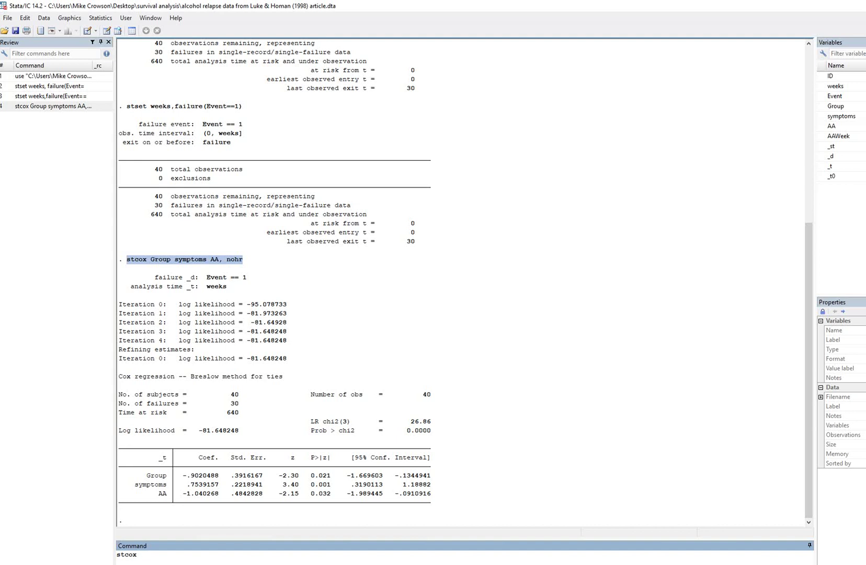
text( Group symptoms AA)
text(,nohr)
key(Return)
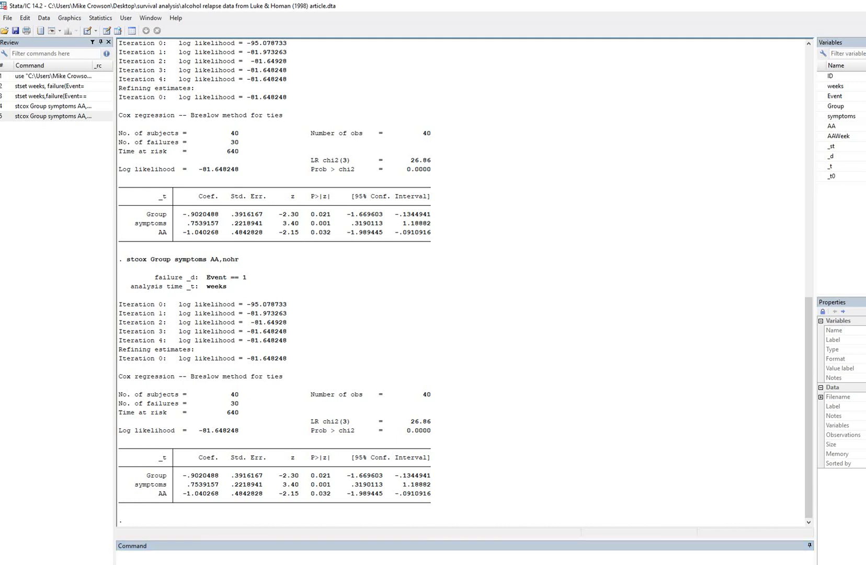
Highlight the nohr option in the last command and refit the model with hazard ratios by running stcox Group symptoms AA.
double_click(231, 259)
click(120, 554)
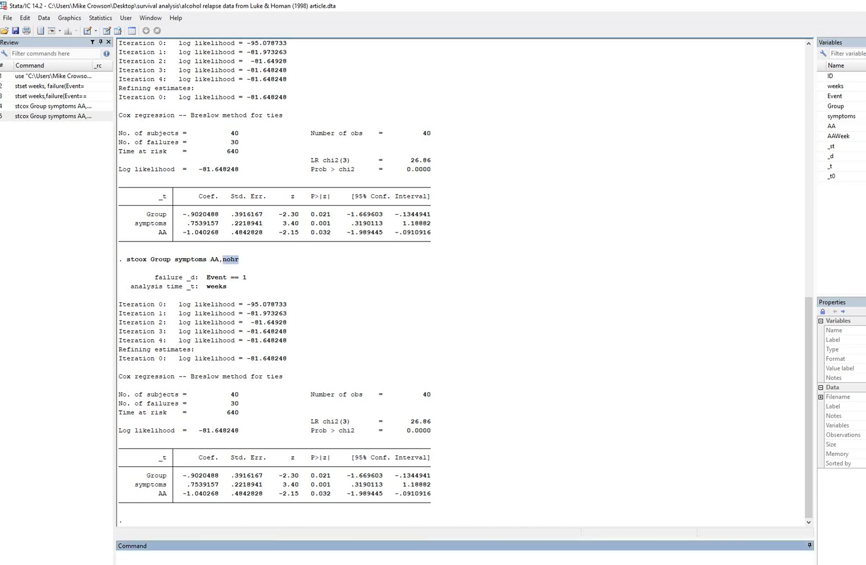
text(stcox Group symptoms AA)
key(Return)
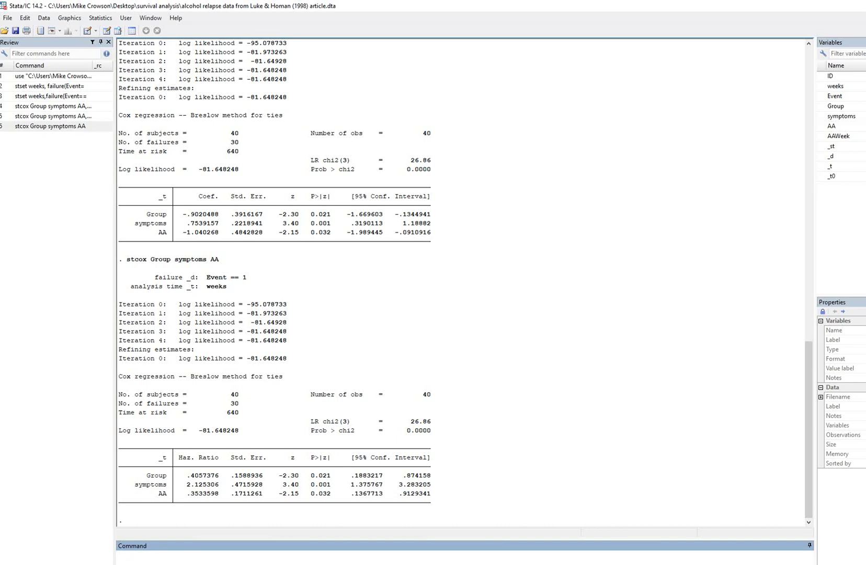
Circle the predictors' P>|z| values in the coefficient table and underline the Haz. Ratio heading in the new table.
key(alt+Tab)
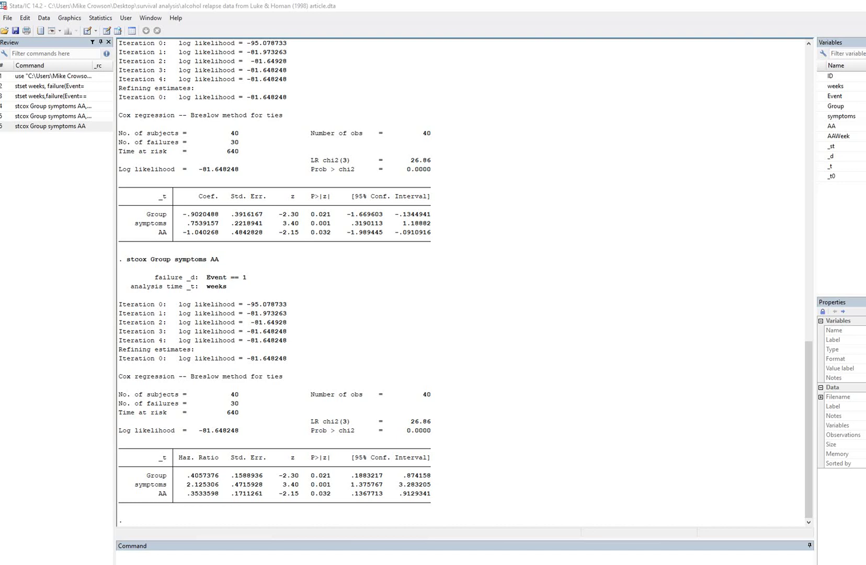
mouse_move(329, 206)
mouse_down()
mouse_move(308, 205)
mouse_move(303, 230)
mouse_move(342, 241)
mouse_move(328, 205)
mouse_up()
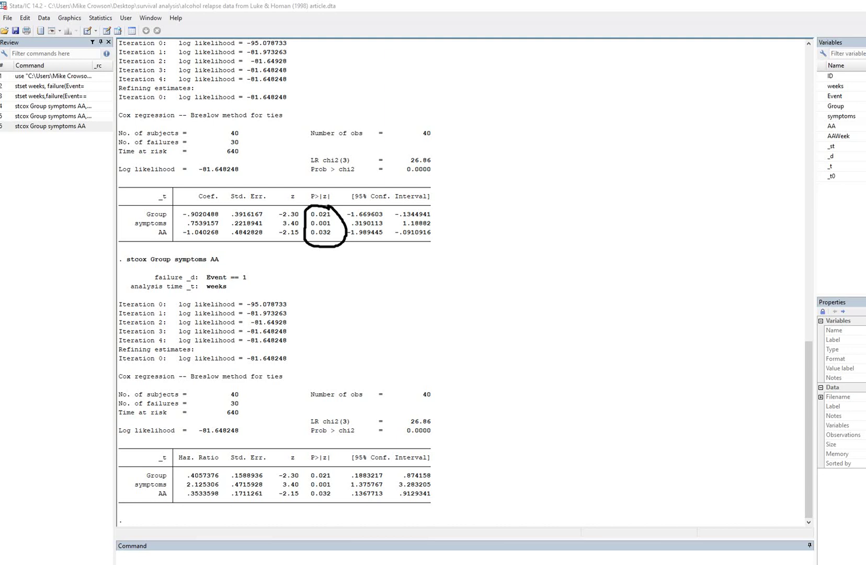
drag(185, 464, 225, 467)
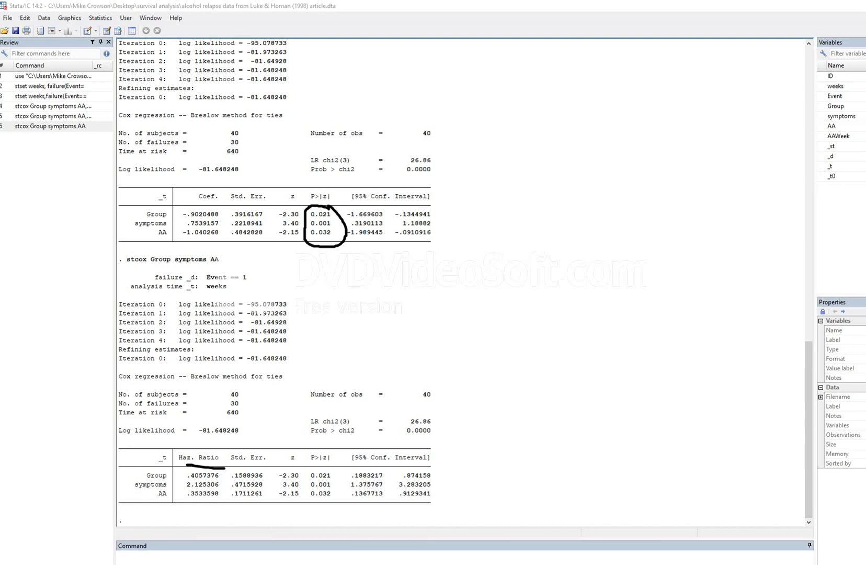
Write a hazard-ratio reference beside the results, with 1 in the middle, >1 on one side and a less-than-1 mark on the other.
drag(566, 406, 567, 419)
drag(598, 404, 616, 412)
mouse_move(527, 419)
mouse_down()
mouse_move(521, 424)
mouse_move(535, 427)
mouse_move(502, 432)
mouse_up()
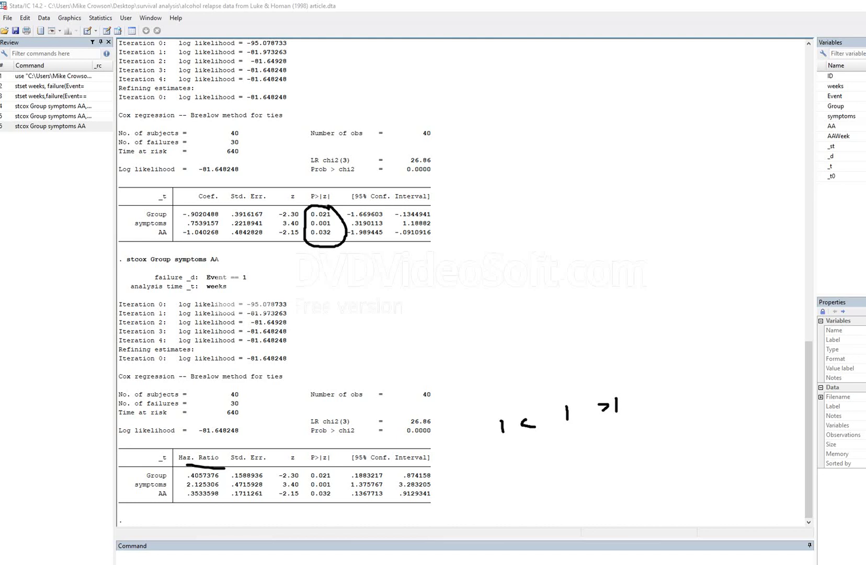